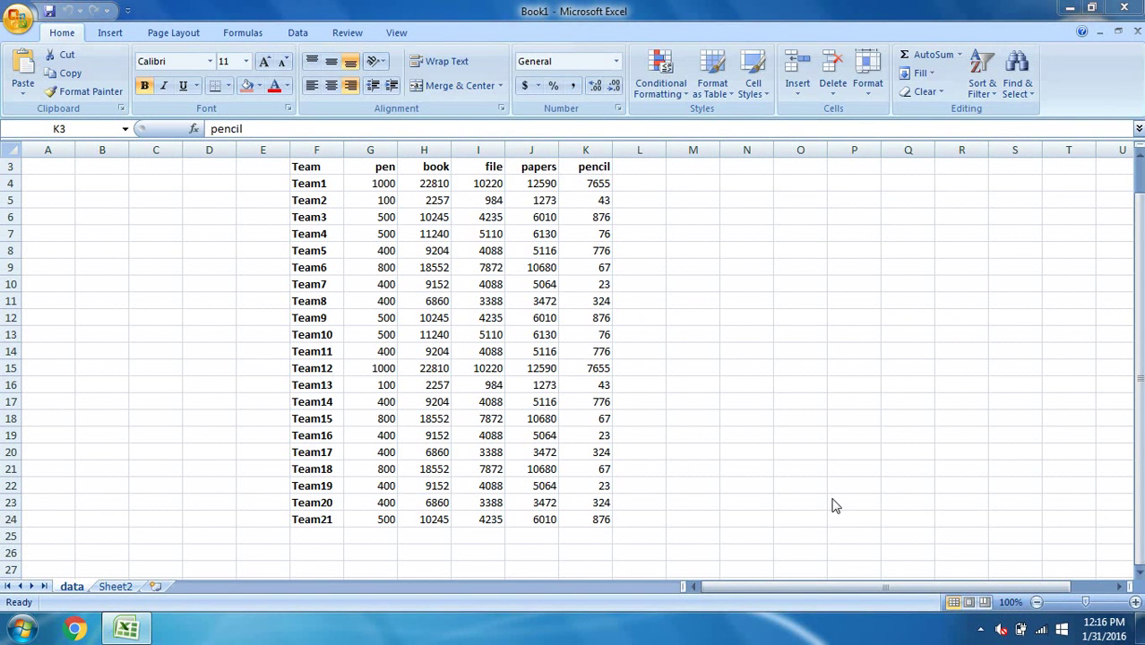
Step: Bring the workbook into focus and move from the data sheet to Sheet2's team list
mouse_move(1039, 628)
key("alt+Tab")
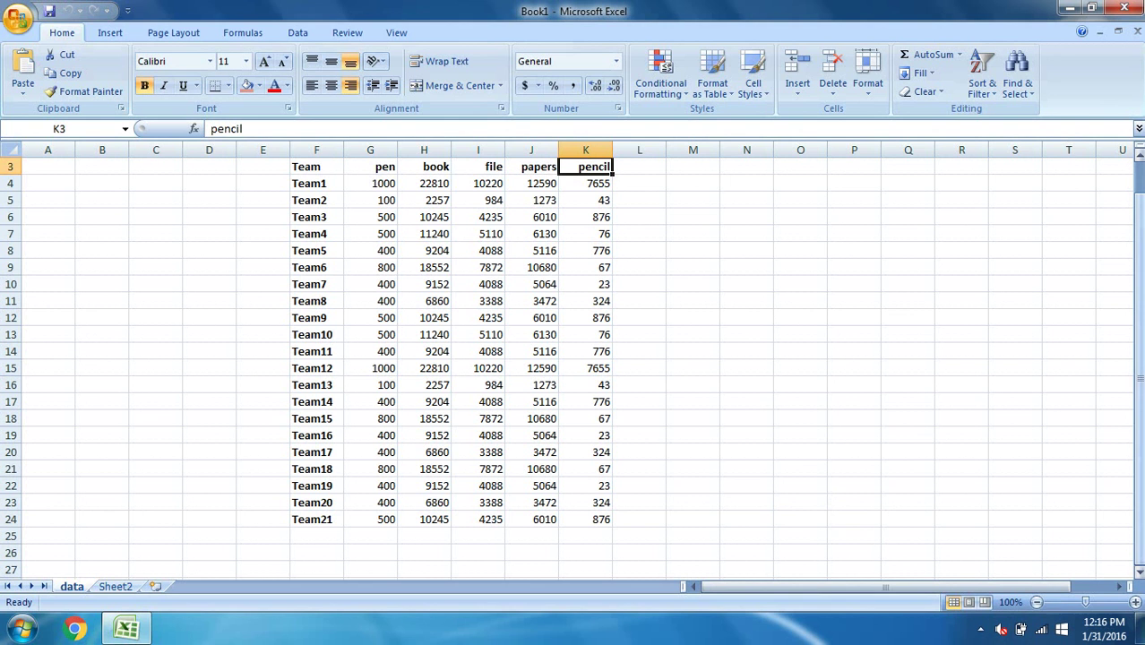
left_click_drag(1140, 199, 1140, 185)
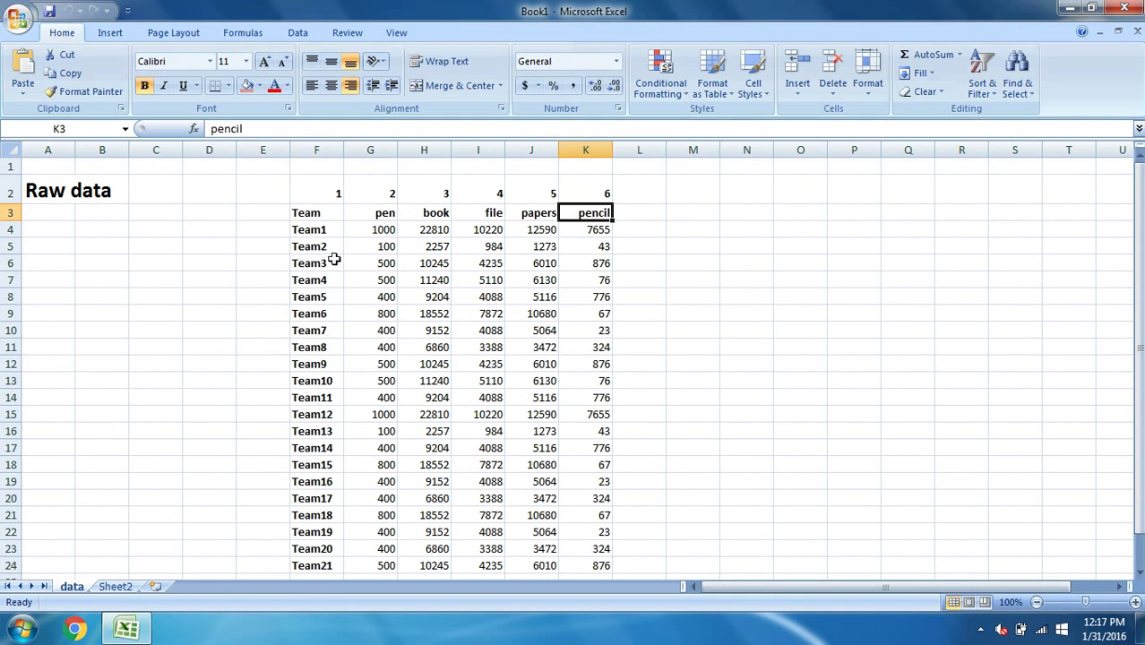
key("ctrl+Page_Down")
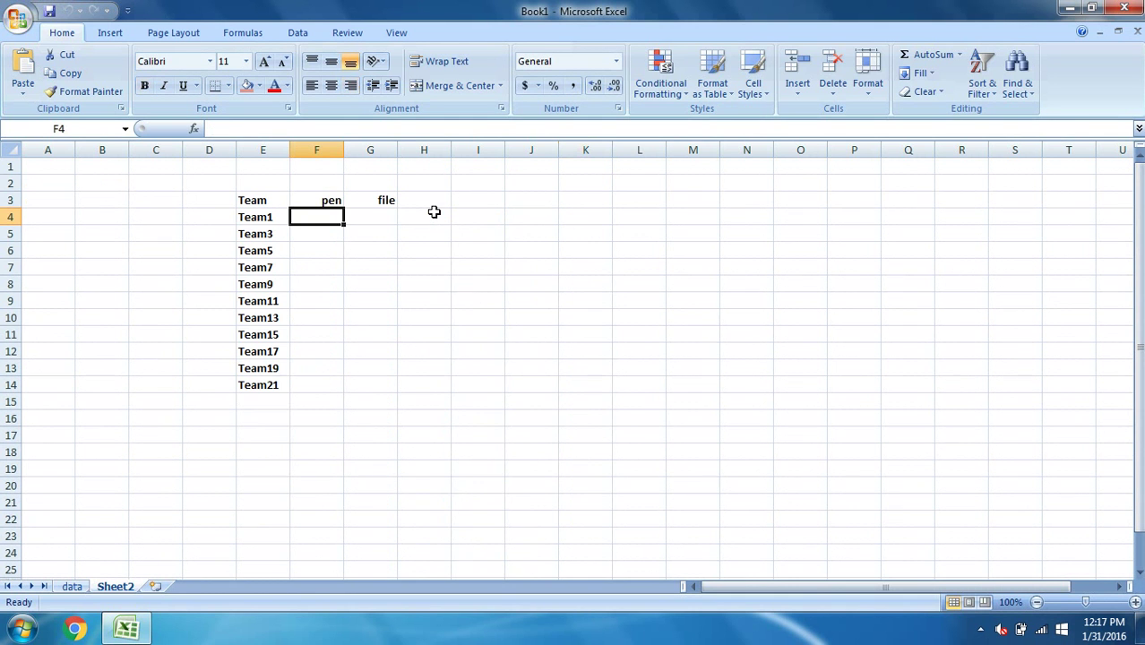
double_click(270, 217)
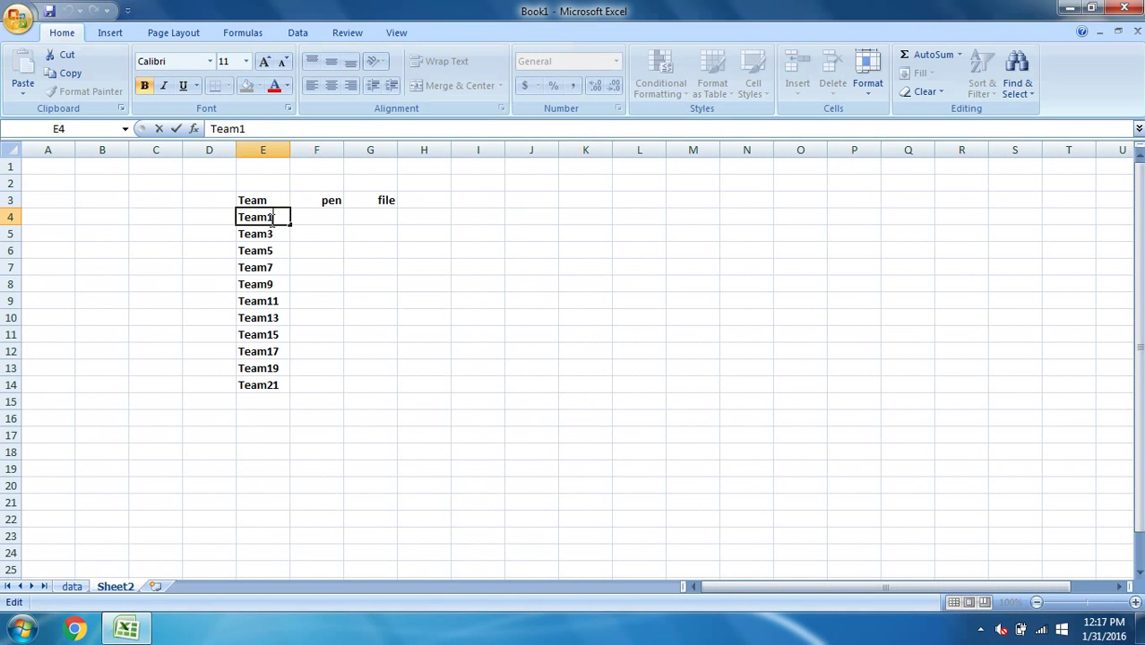
left_click(270, 269)
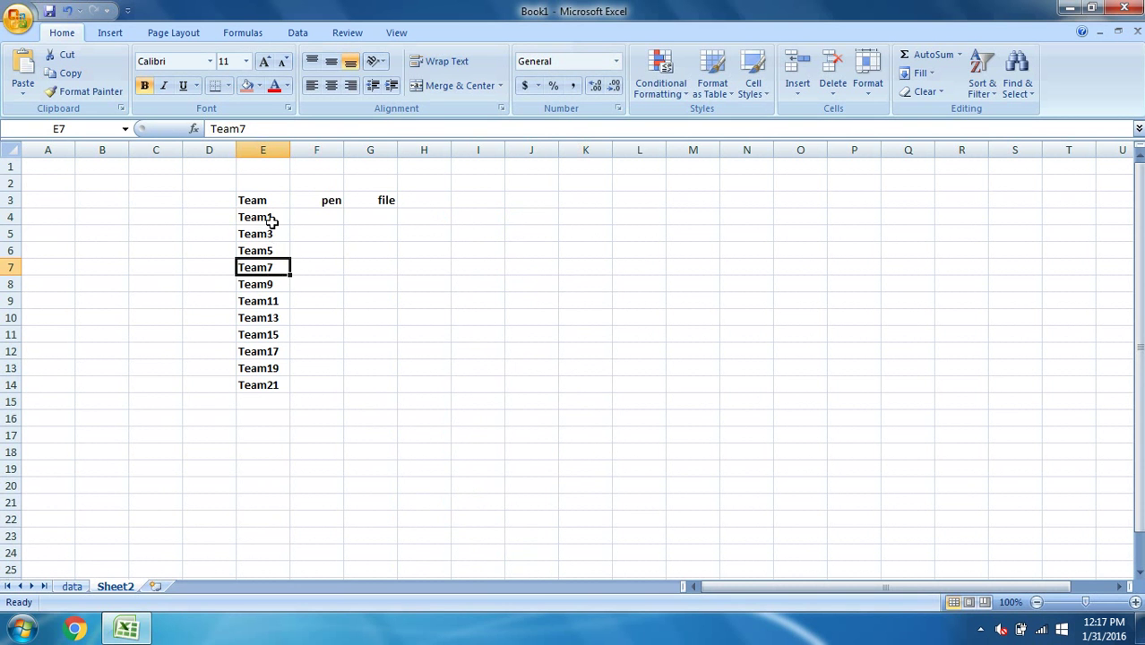
left_click(79, 586)
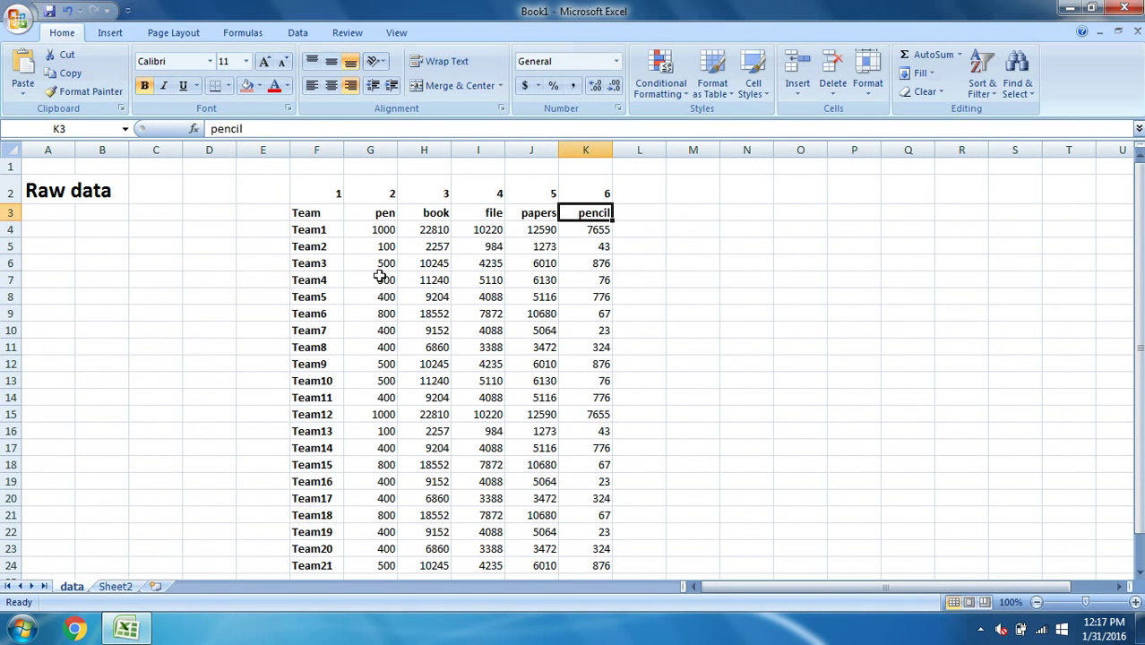
left_click(115, 586)
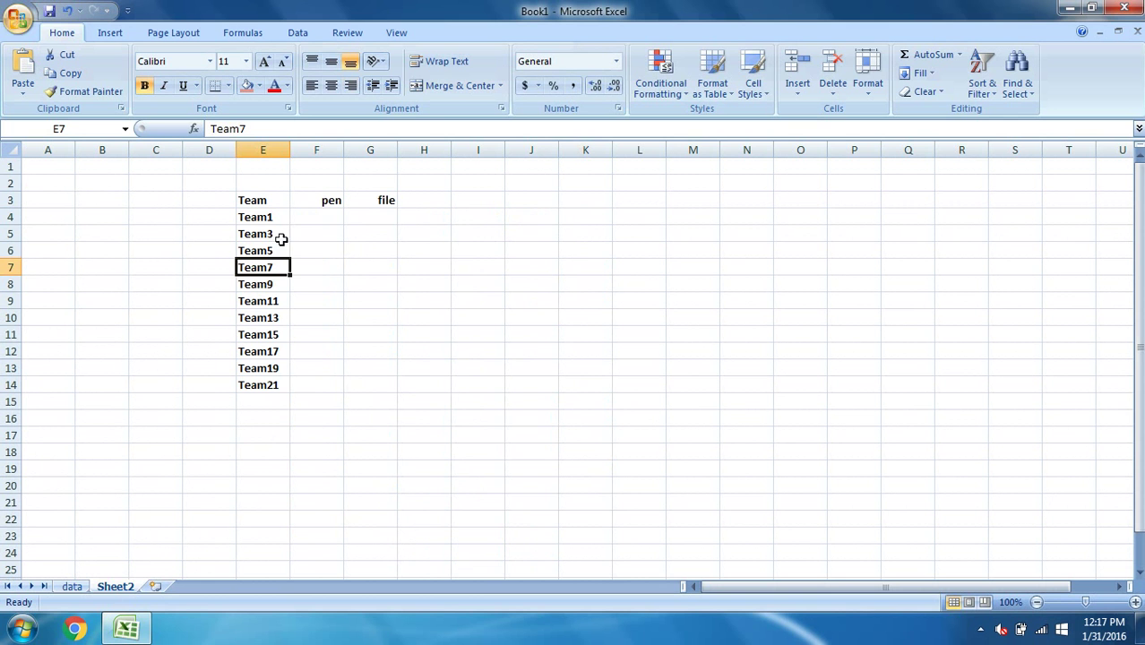
left_click(79, 586)
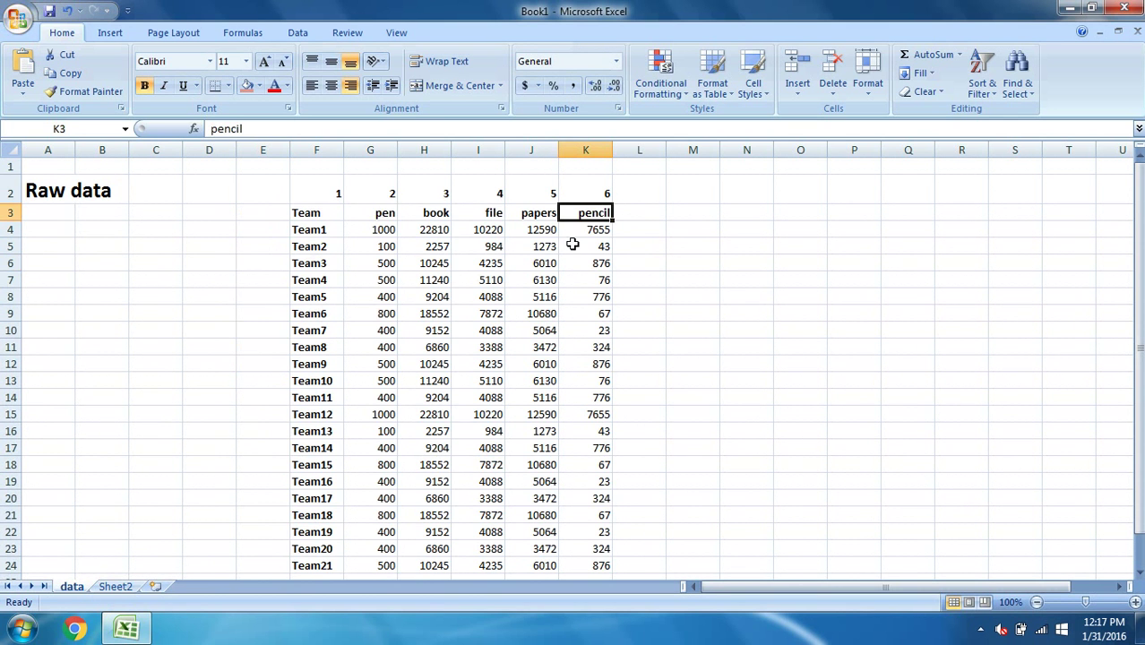
left_click(116, 587)
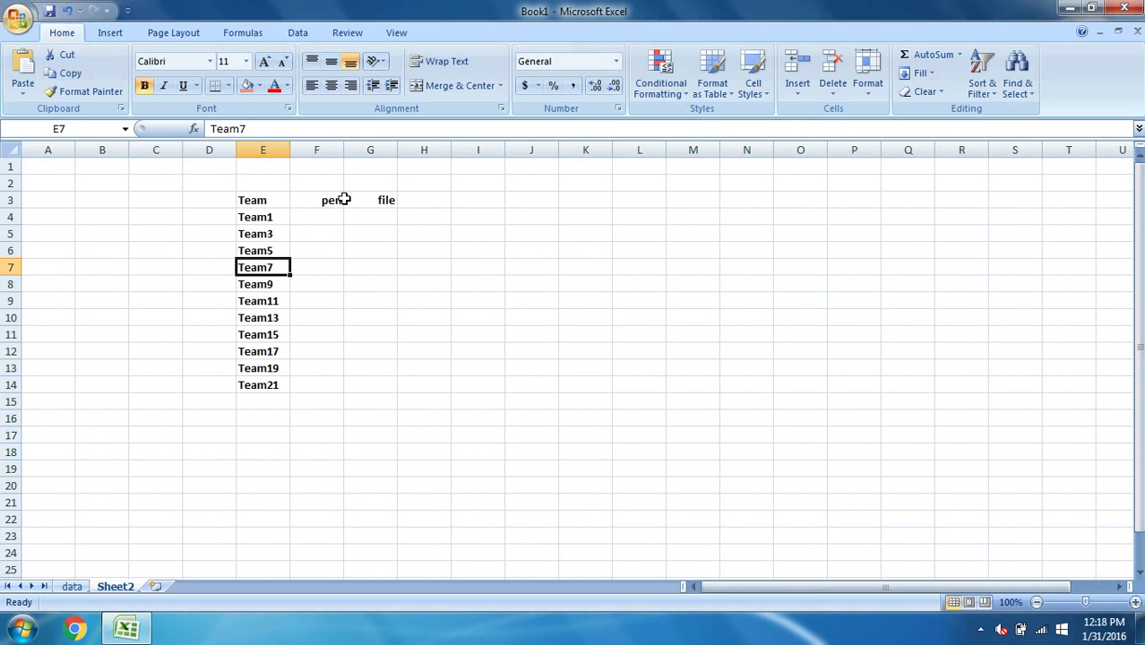
left_click(387, 199)
key("Left")
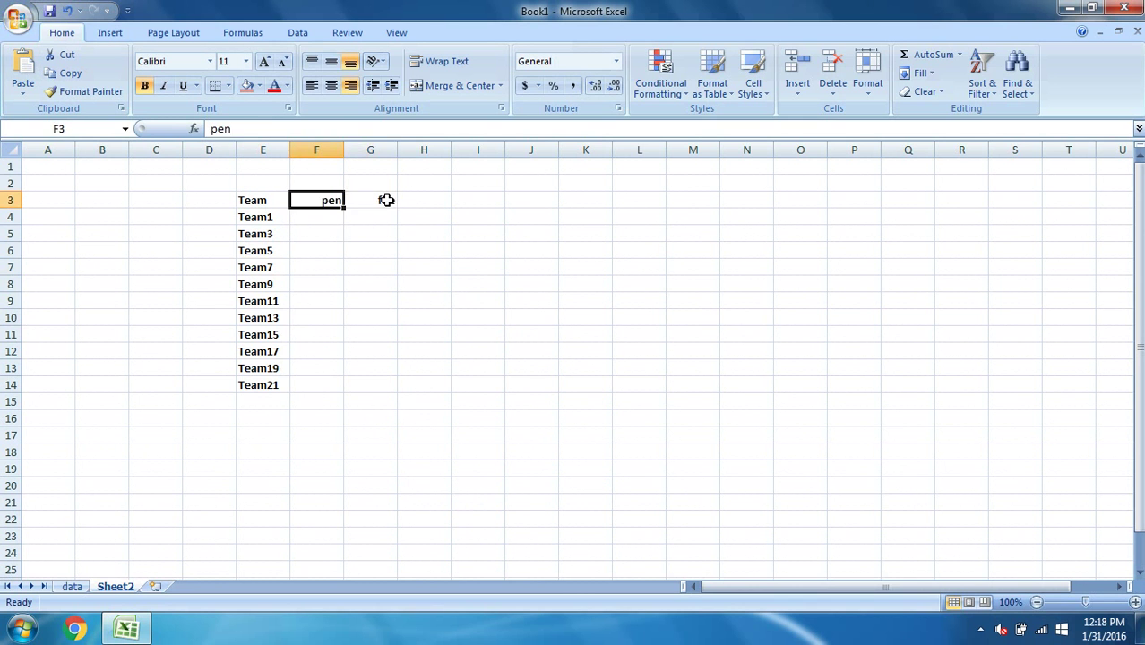
key("Right")
key("Left")
key("Right")
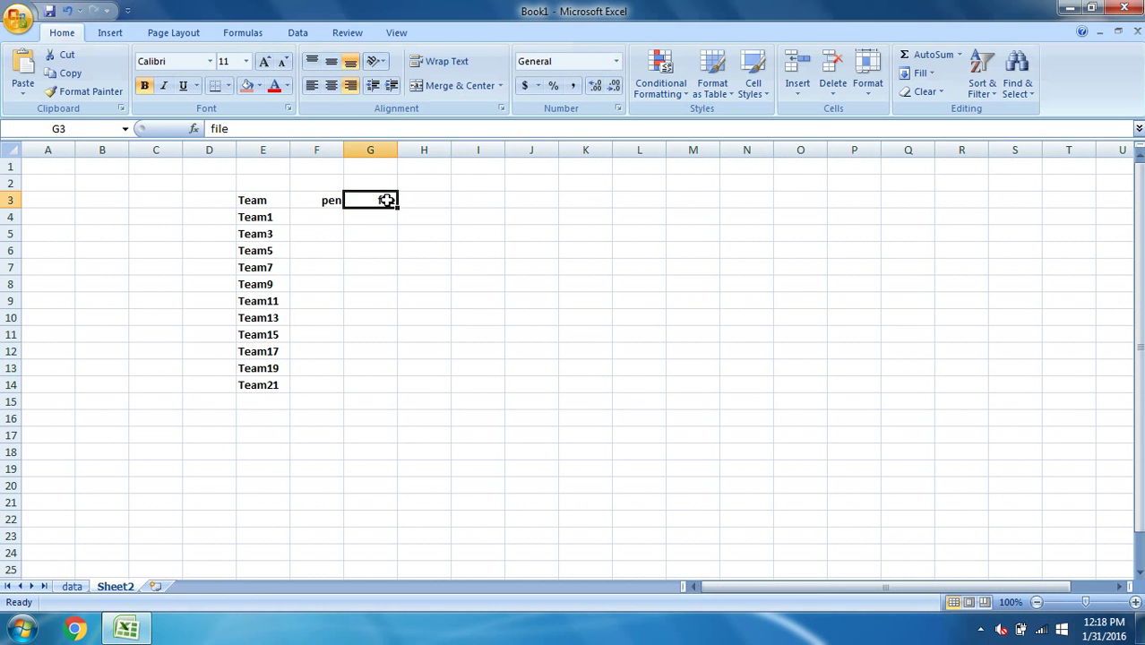
key("Left")
key("Right")
Step: Begin =VLOOKUP(E4, in cell F4, using Team1 in E4 as the lookup value
left_click(325, 218)
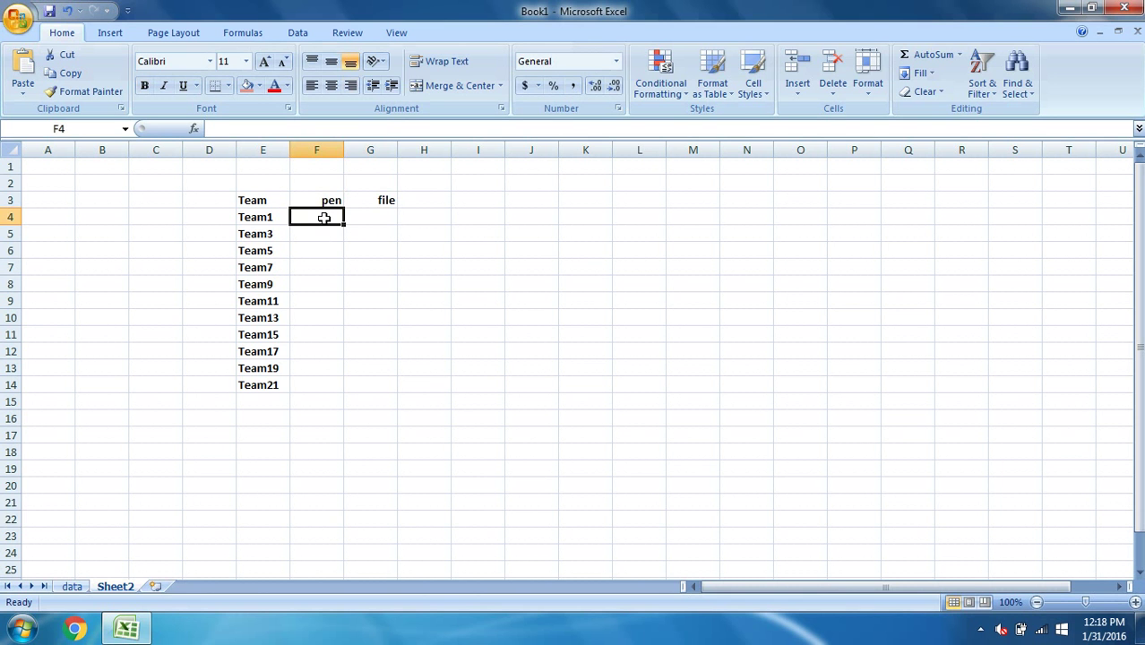
type("=vloo")
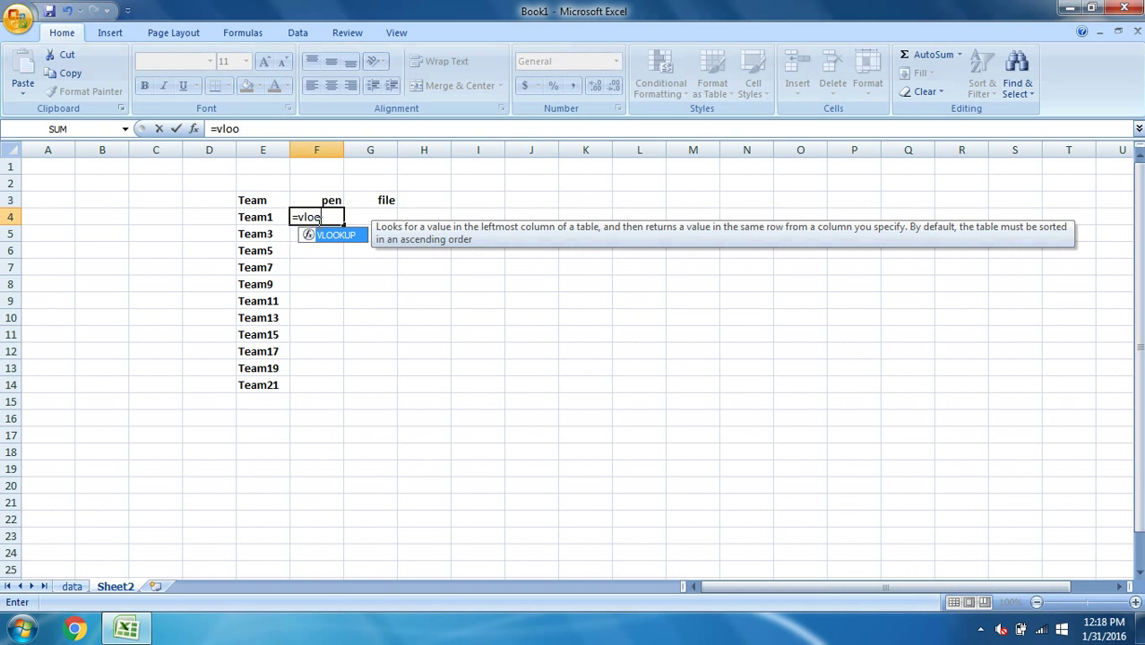
double_click(346, 239)
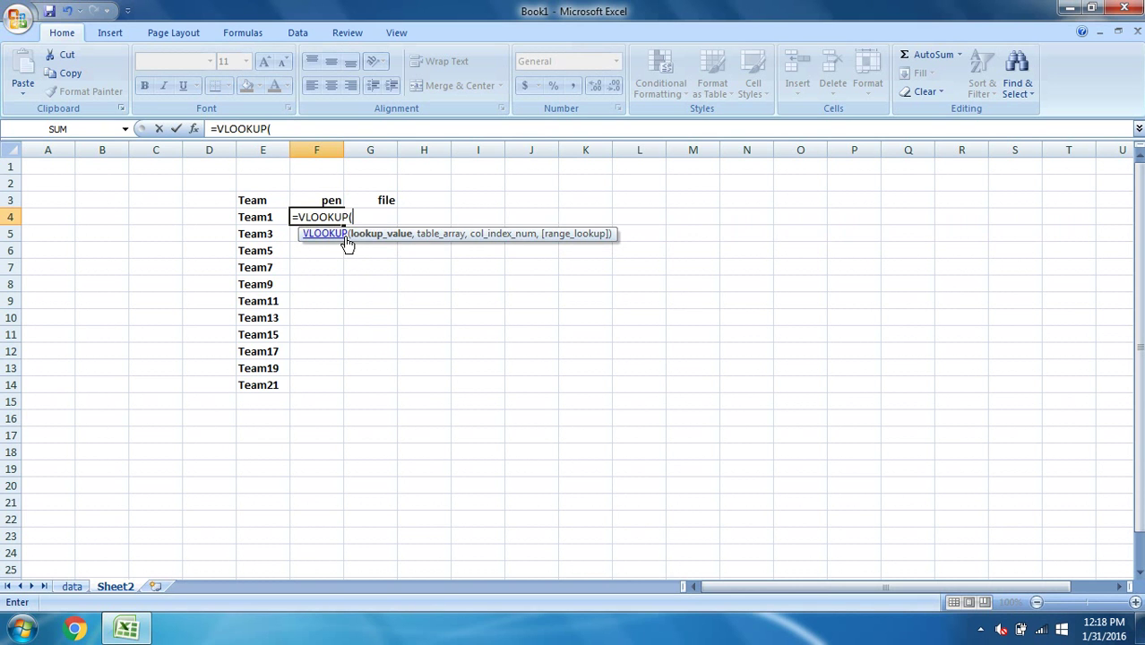
left_click(269, 217)
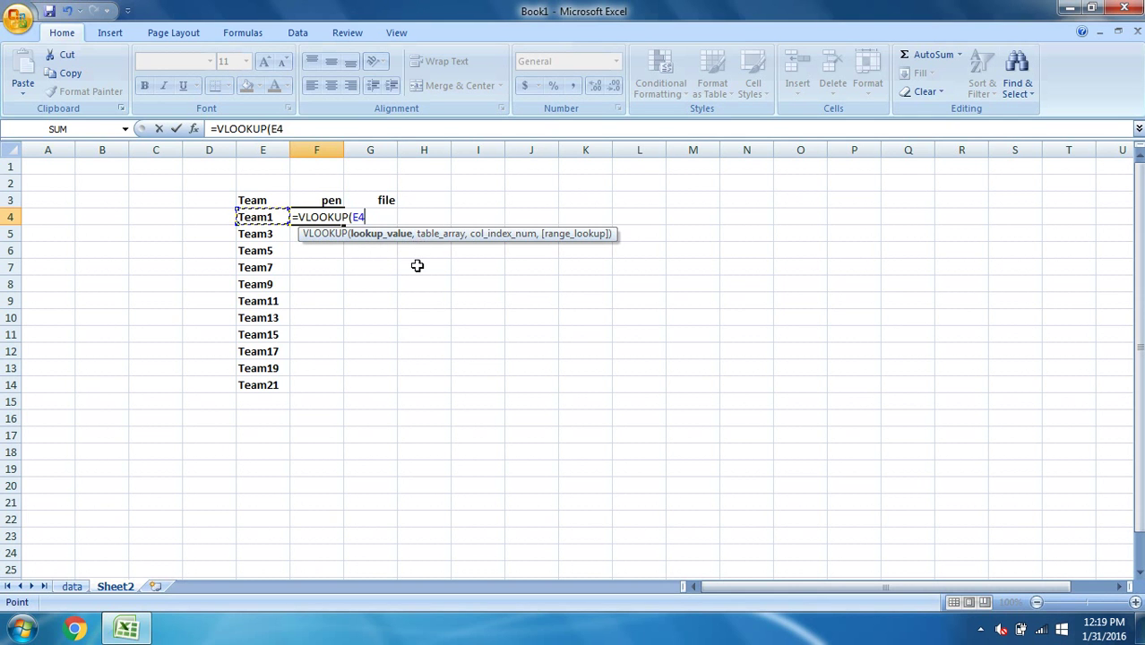
type(",")
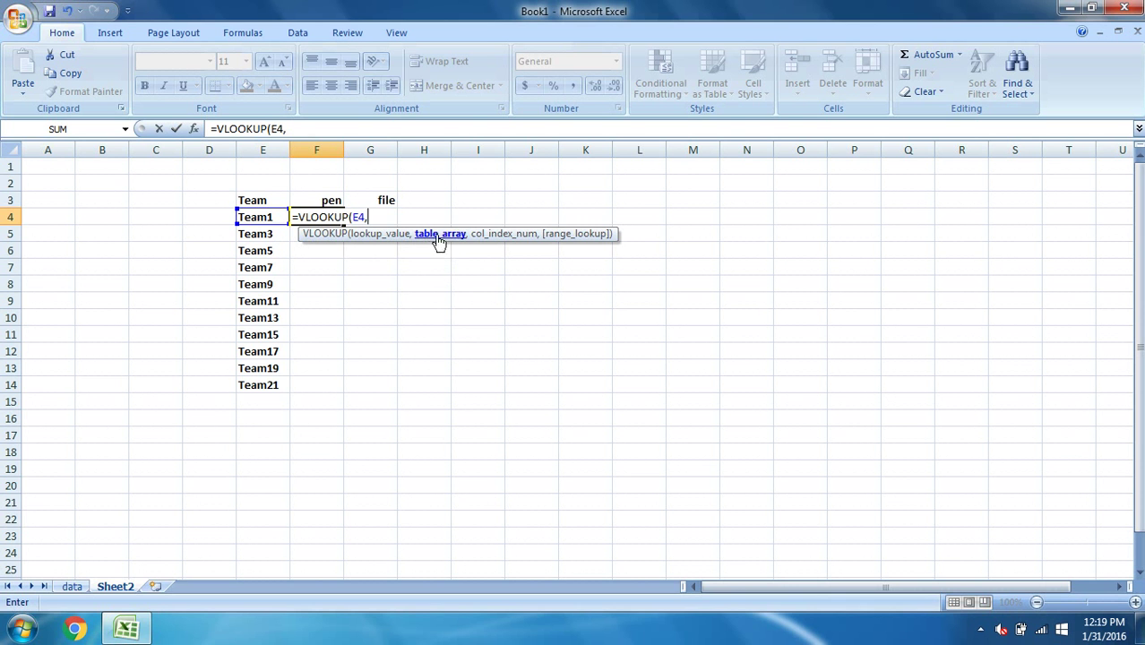
Step: Add the data sheet's team table F3:K24 as the F4 formula's lookup range
left_click(71, 586)
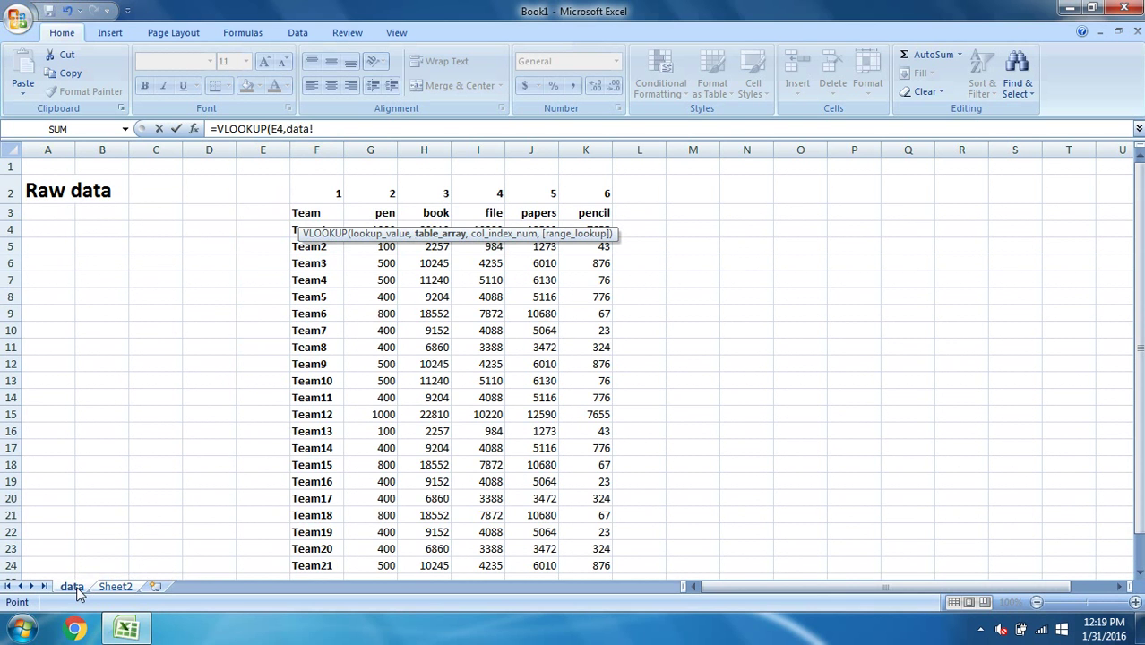
left_click(297, 211)
key("shift+Right")
key("shift+Right")
key("shift+Right")
key("shift+Right")
key("shift+Right")
key("shift+Down")
key("shift+Down")
key("shift+Down")
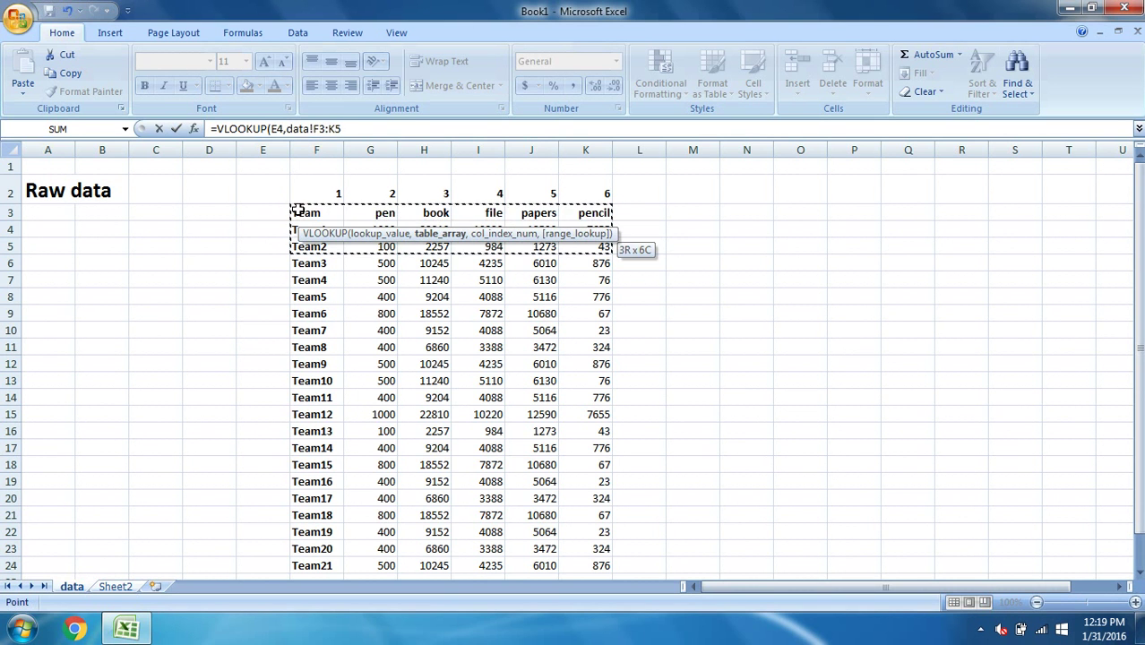
key("shift+Down")
key("shift+Down")
key("shift+Down")
key("shift+Down")
key("shift+Down")
key("shift+Down")
key("shift+Down")
key("shift+Down")
key("shift+Down")
key("shift+Down")
key("shift+Down")
key("shift+Down")
key("shift+Down")
key("shift+Down")
key("shift+Down")
key("shift+Down")
key("shift+Down")
key("shift+Down")
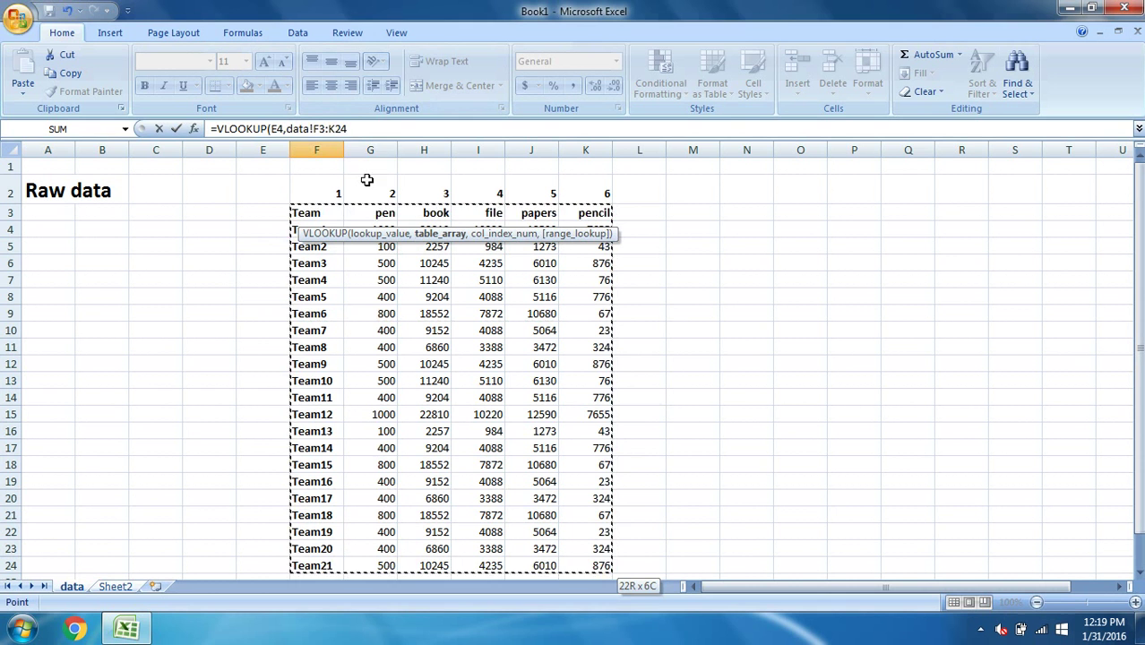
type(",")
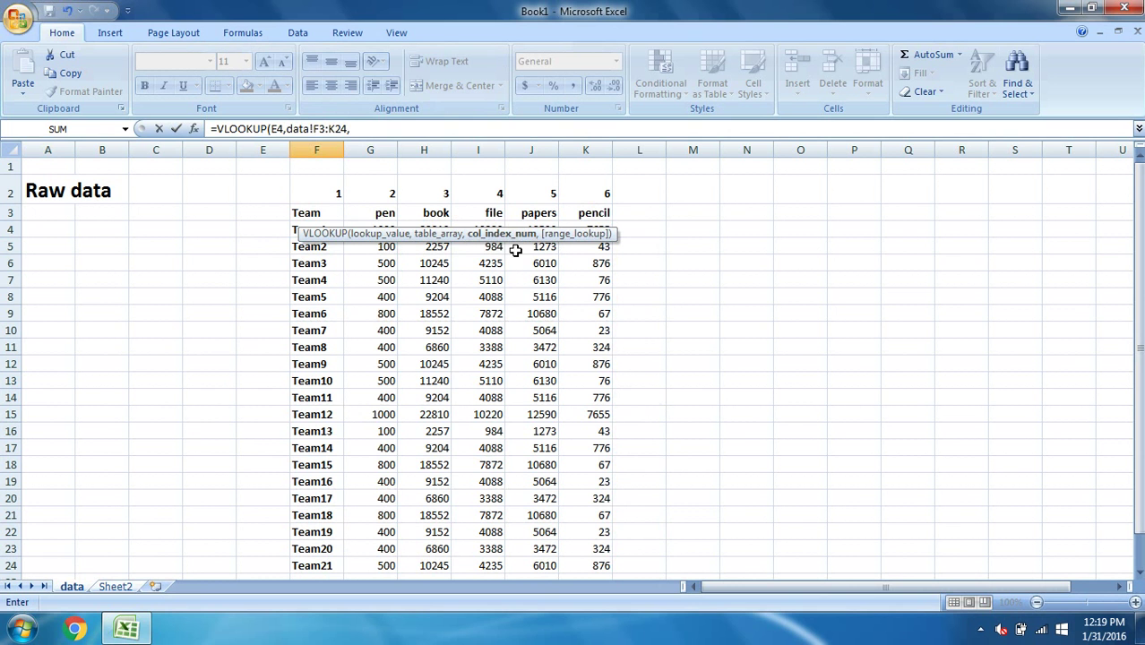
Step: Complete F4 as =VLOOKUP(E4,data!F3:K24,2,0), returning Team1's pen count of 1000
left_click(115, 588)
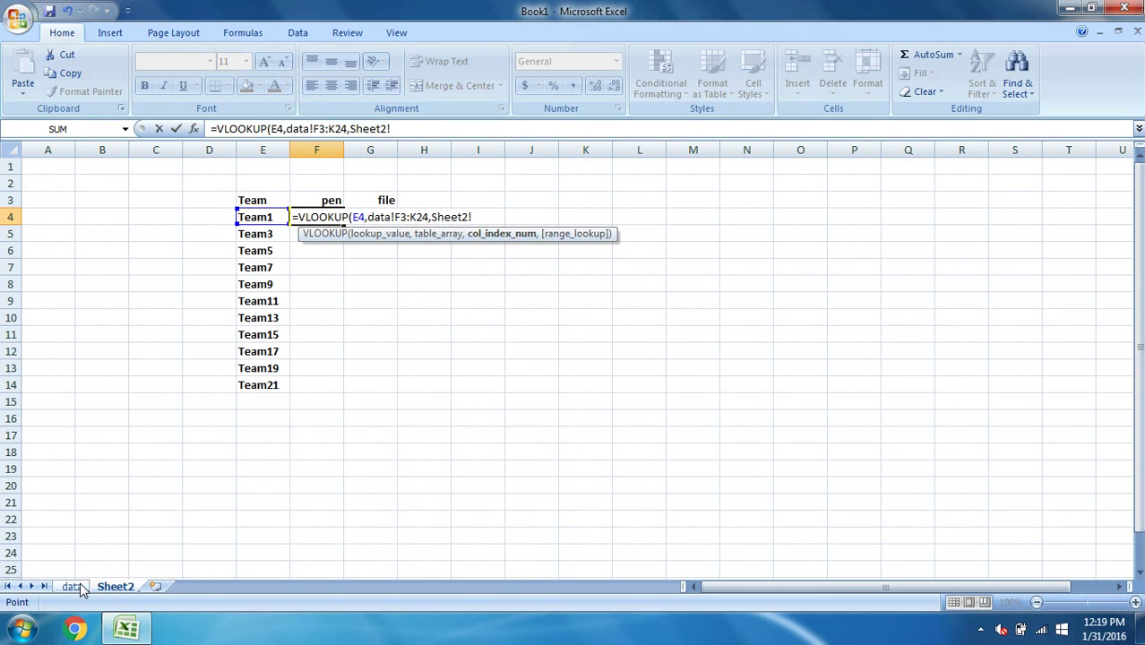
left_click(79, 588)
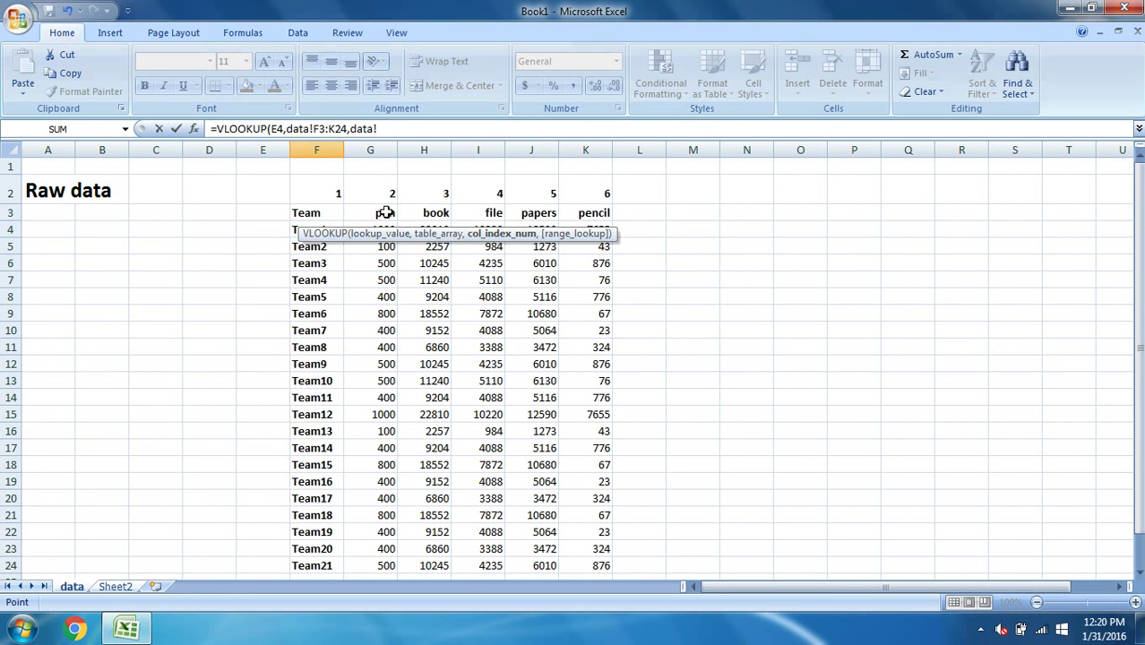
left_click_drag(382, 128, 353, 129)
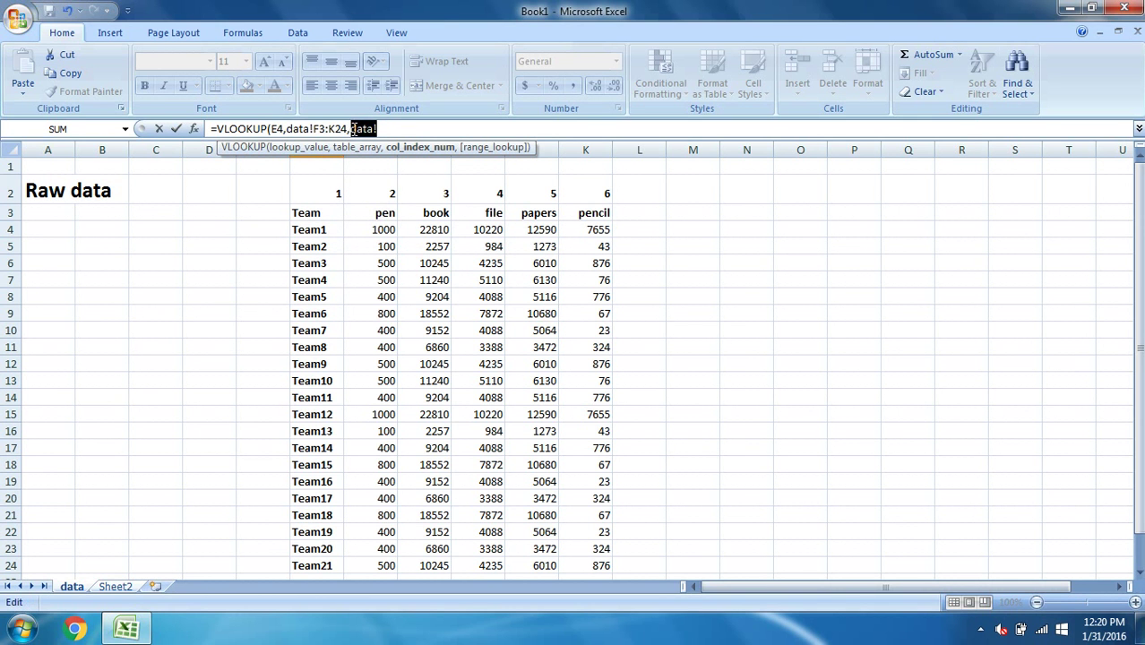
type("2")
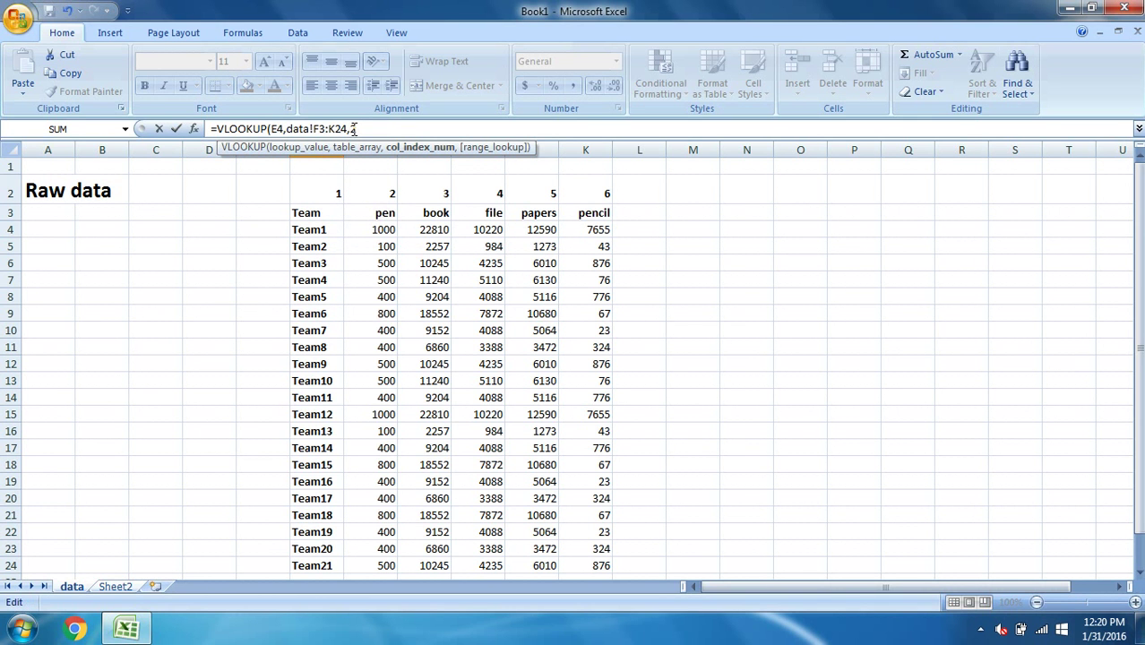
type(",0")
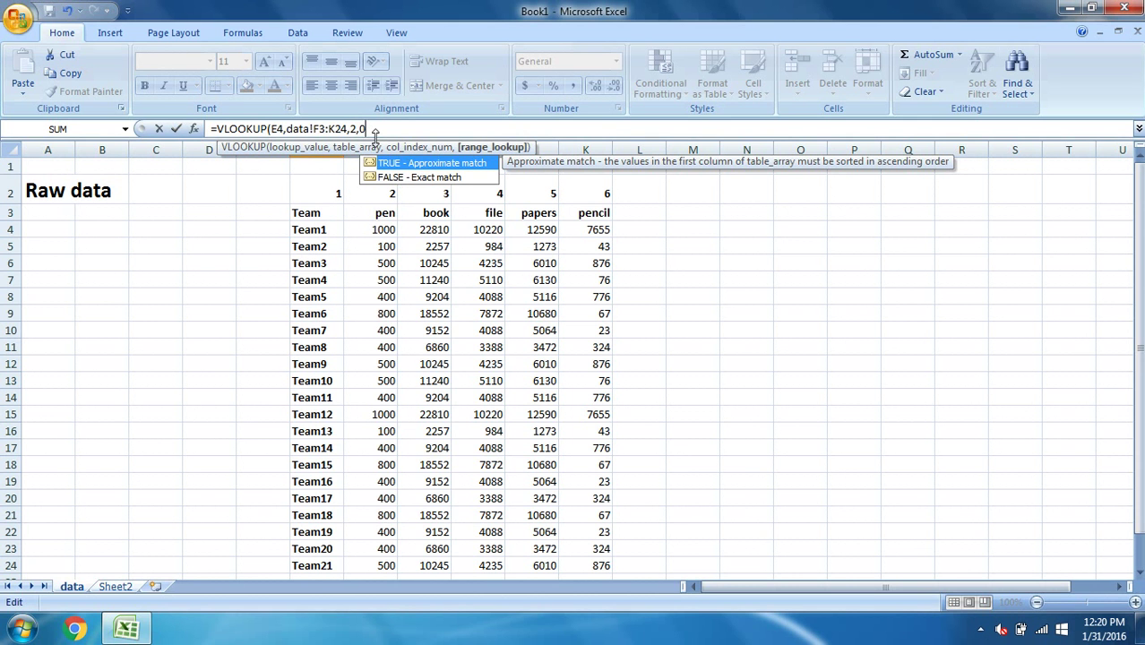
key("Return")
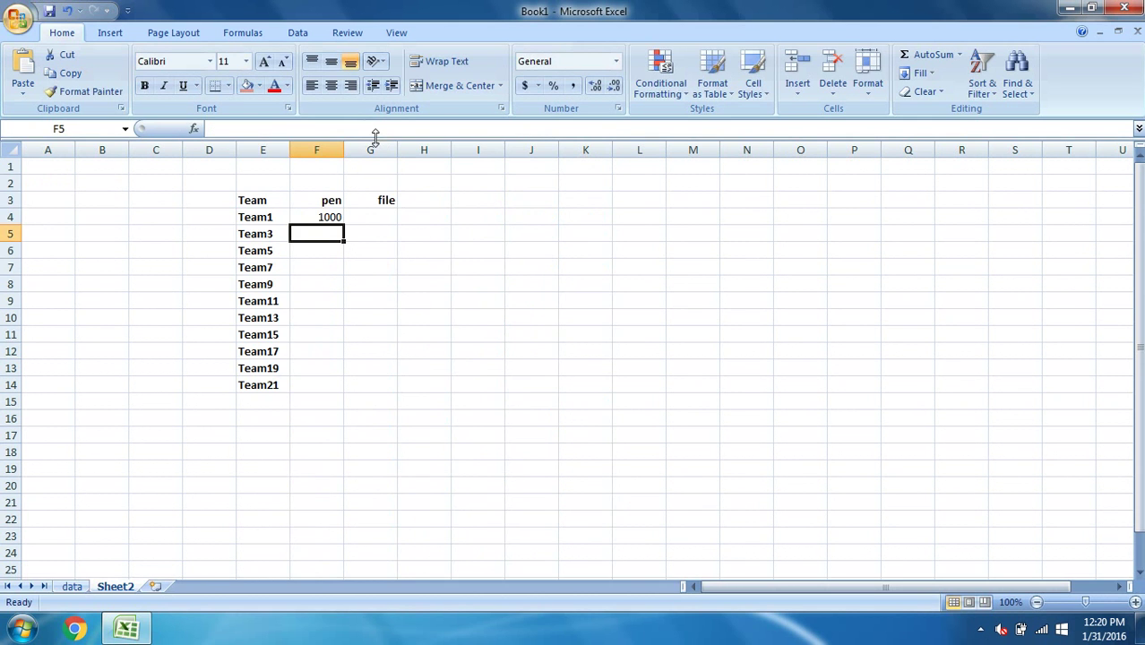
Step: Fill the pen formula from F4 down to F14 for all listed teams
left_click(328, 221)
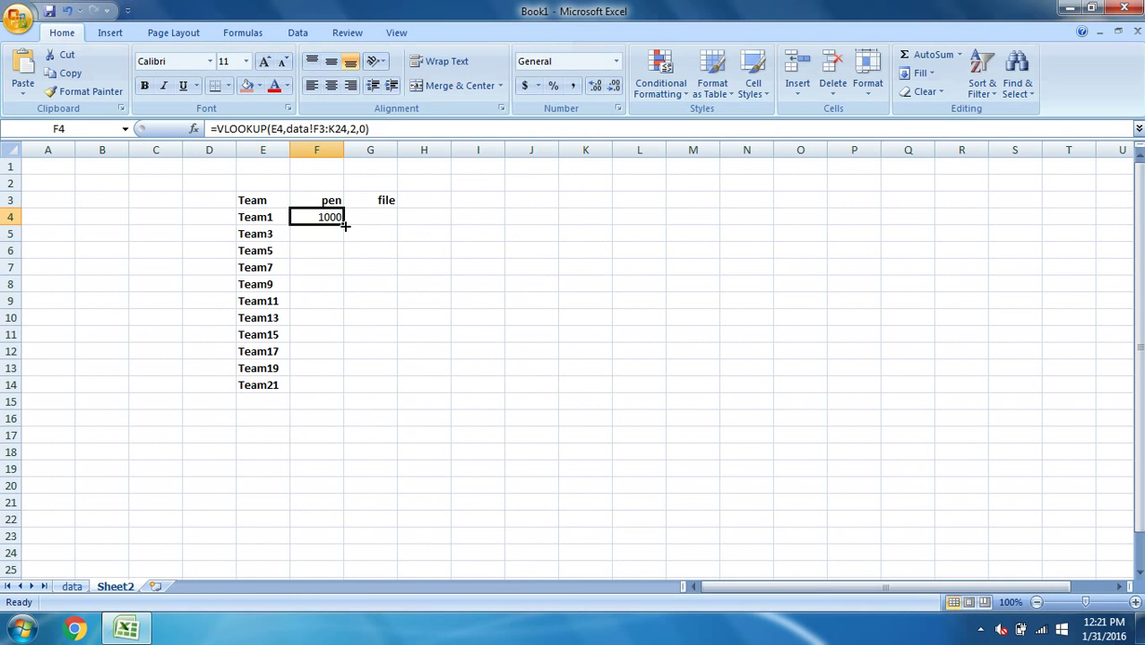
left_click_drag(343, 225, 338, 392)
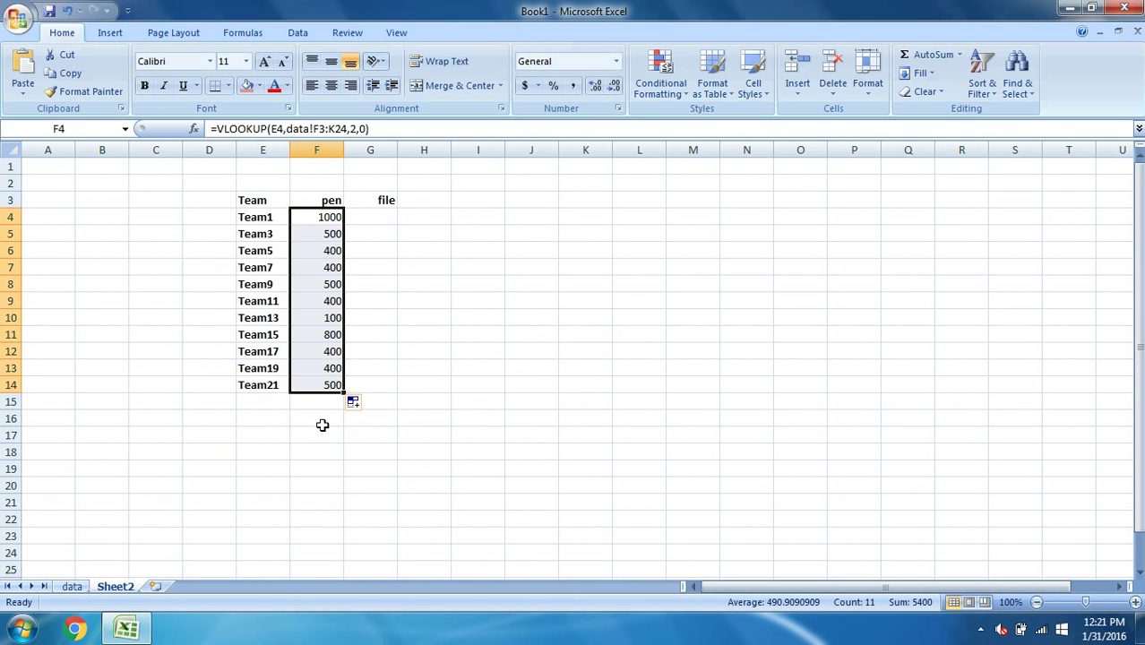
left_click(420, 324)
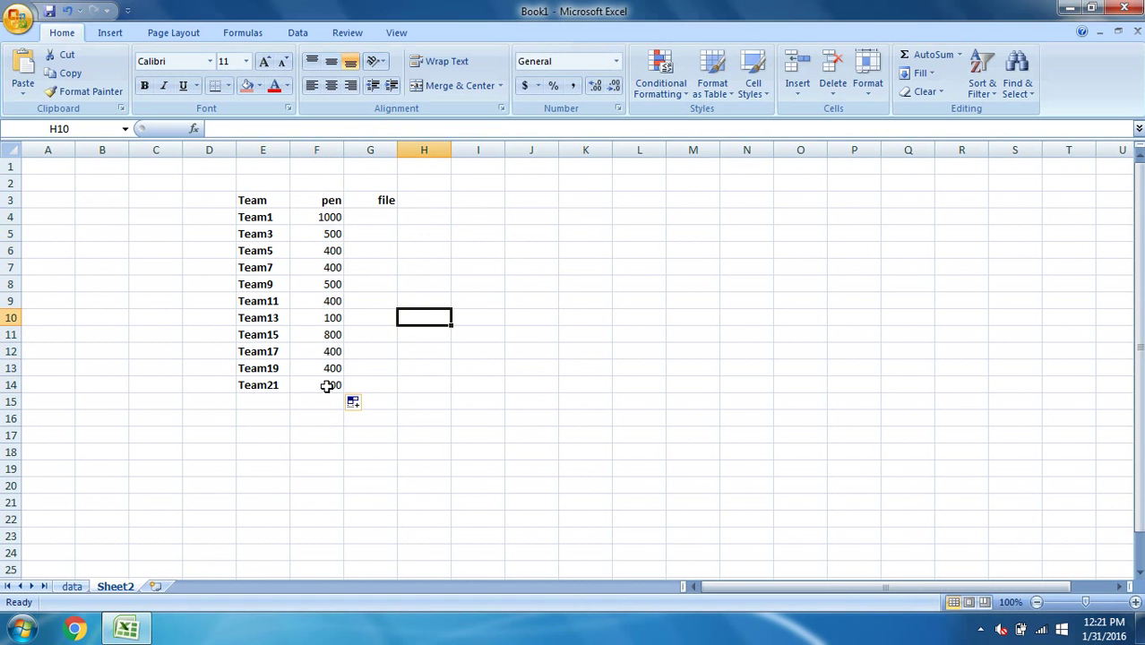
Step: Verify Team13's pen value of 100 against the data sheet, then return to Sheet2
left_click(267, 318)
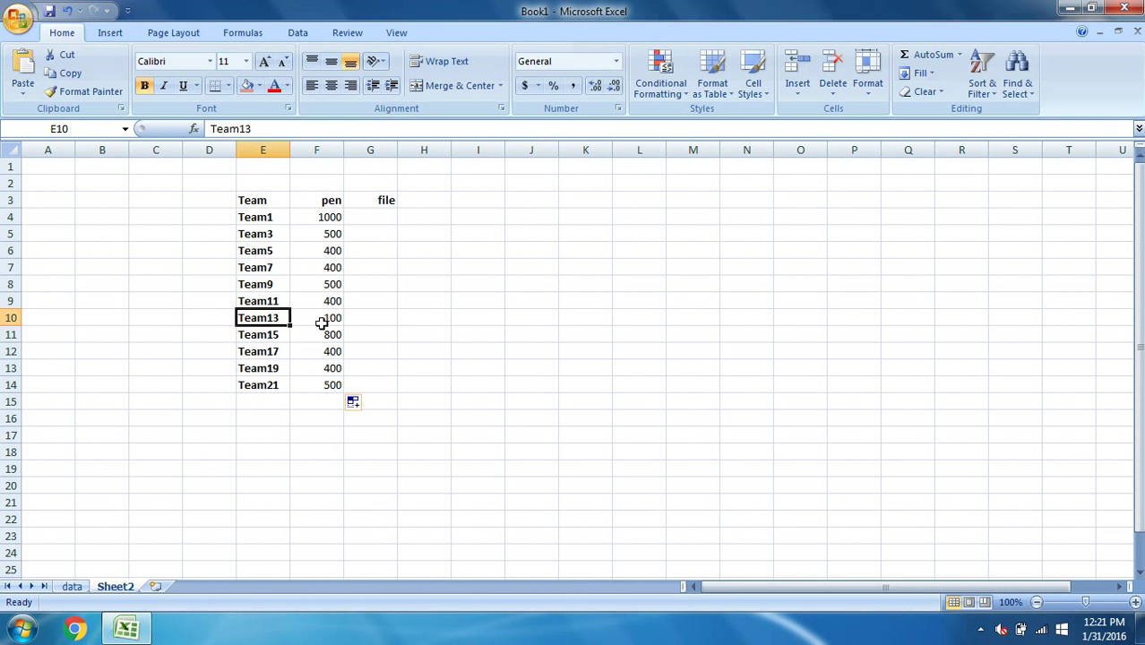
left_click(323, 323)
left_click(83, 588)
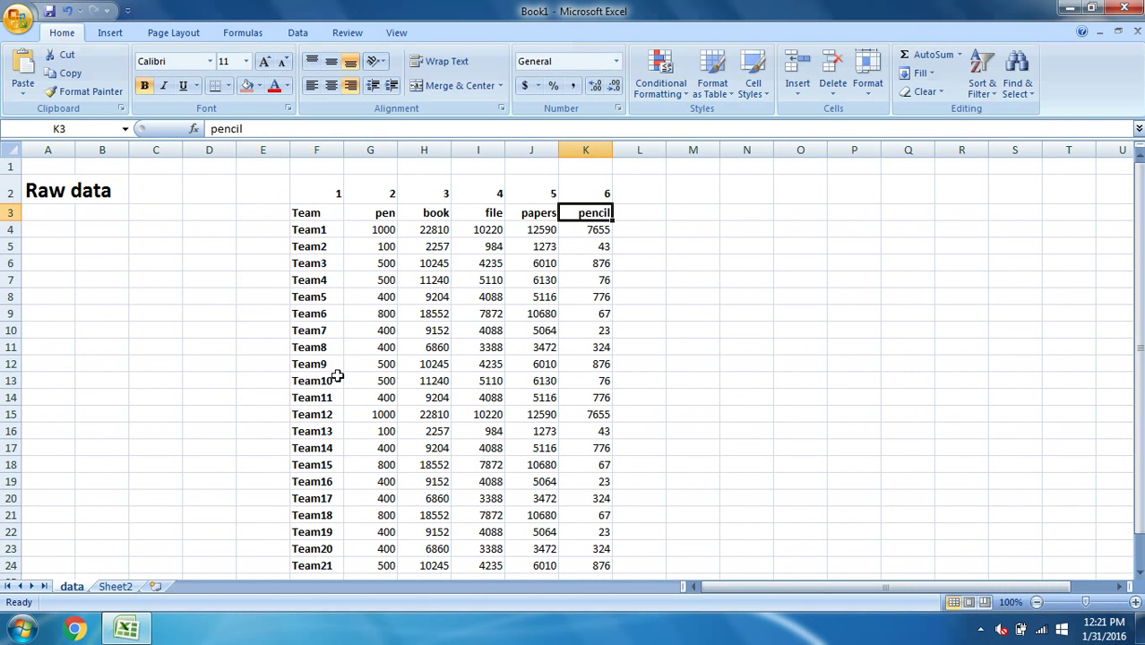
left_click(320, 434)
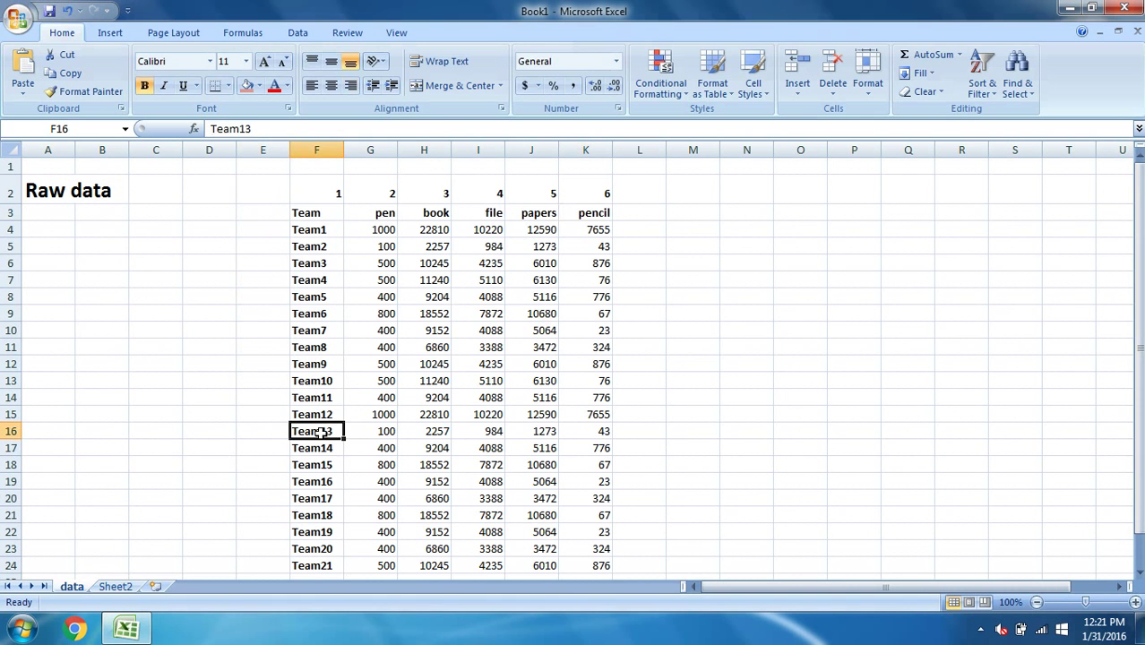
left_click(376, 431)
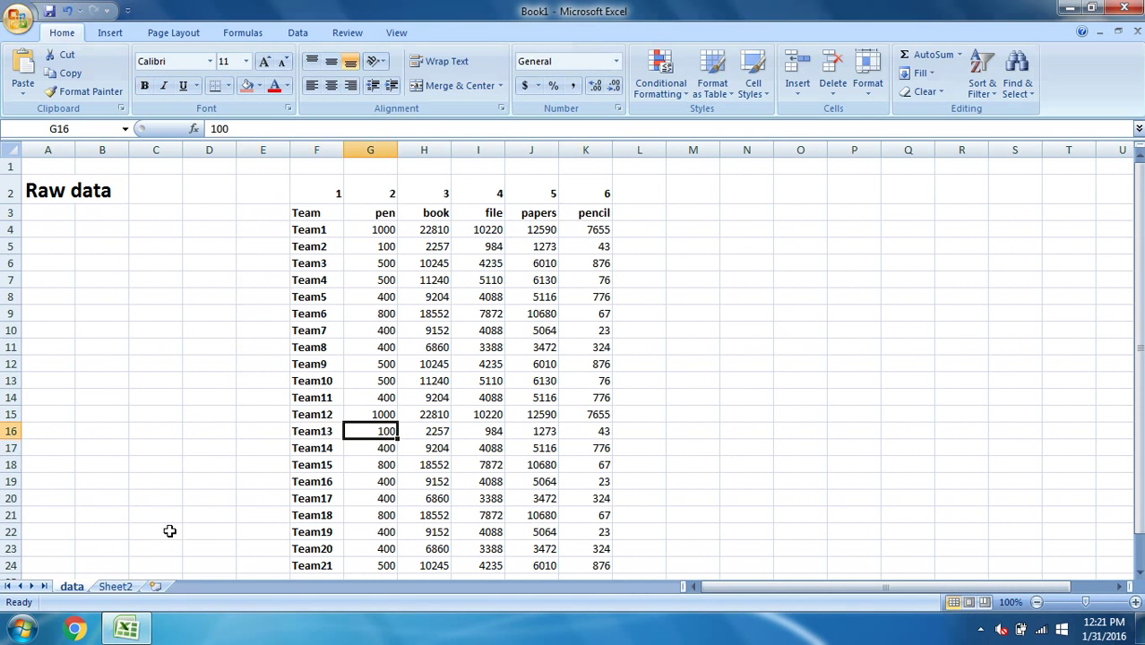
left_click(126, 589)
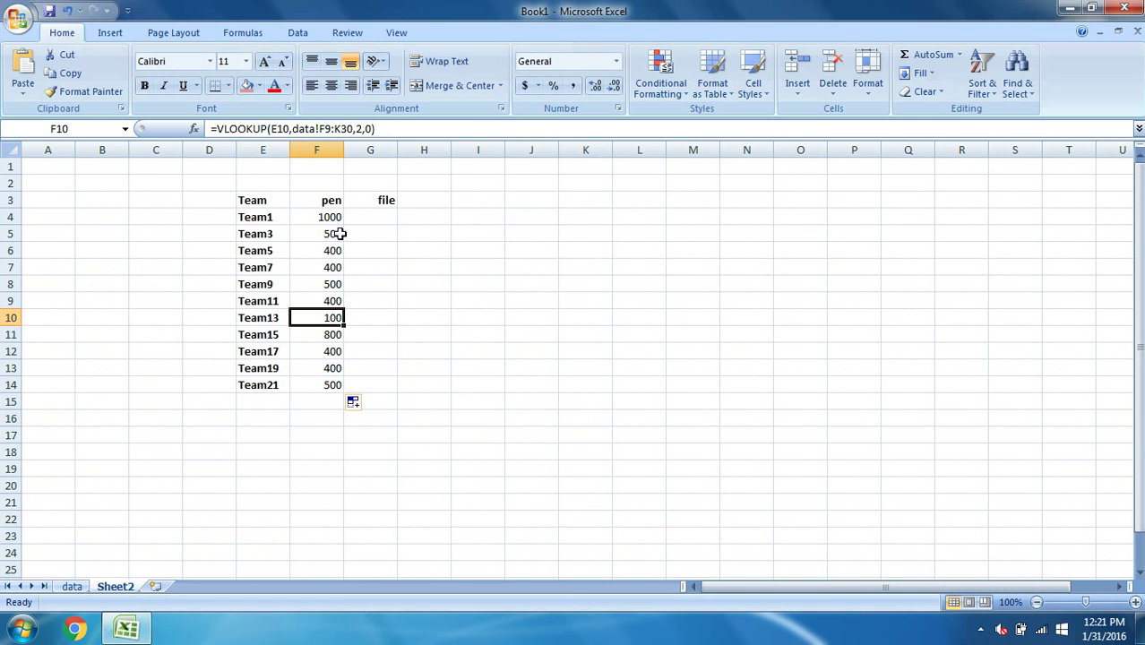
Step: Begin a VLOOKUP in G4 with Team1 in E4 as the lookup value
left_click(386, 204)
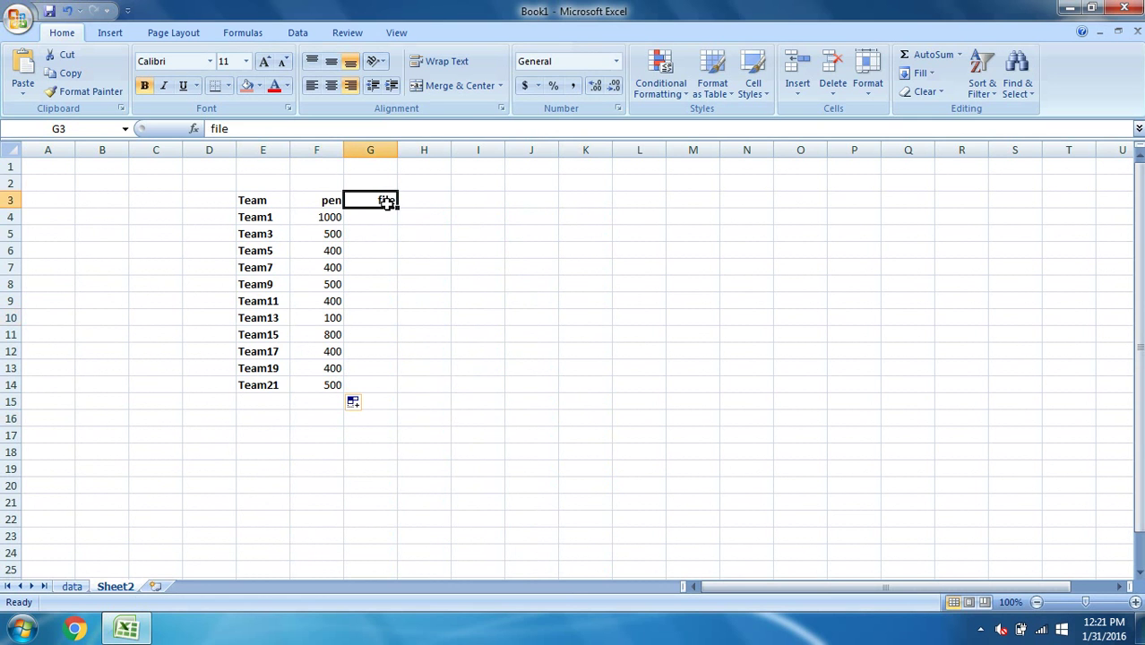
left_click(386, 223)
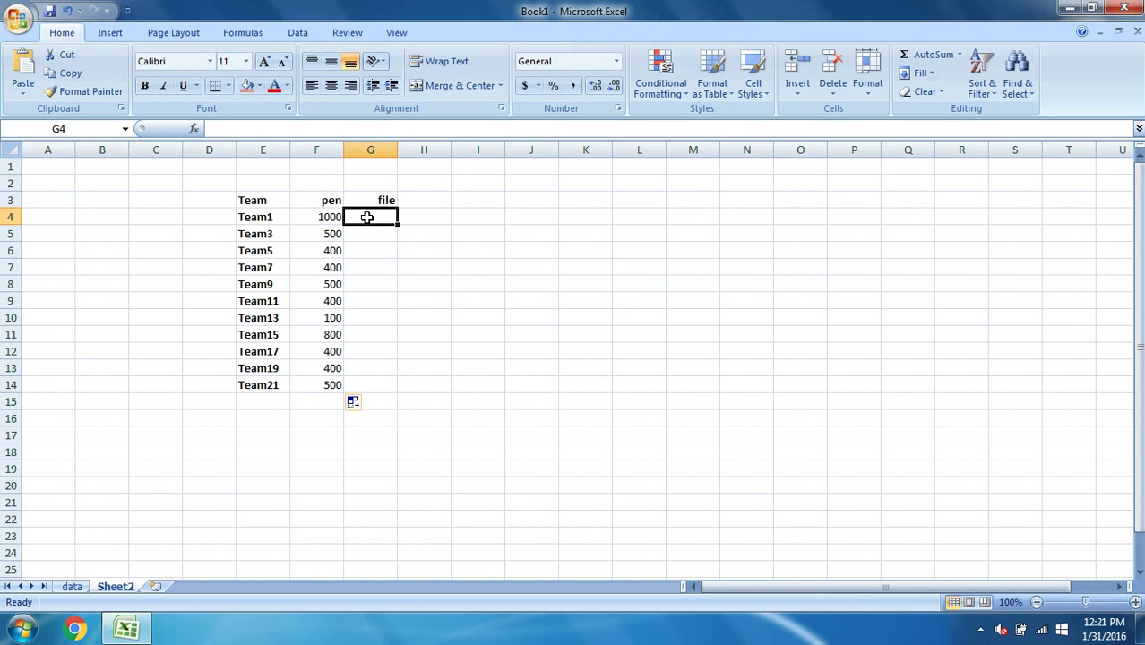
type("=vl")
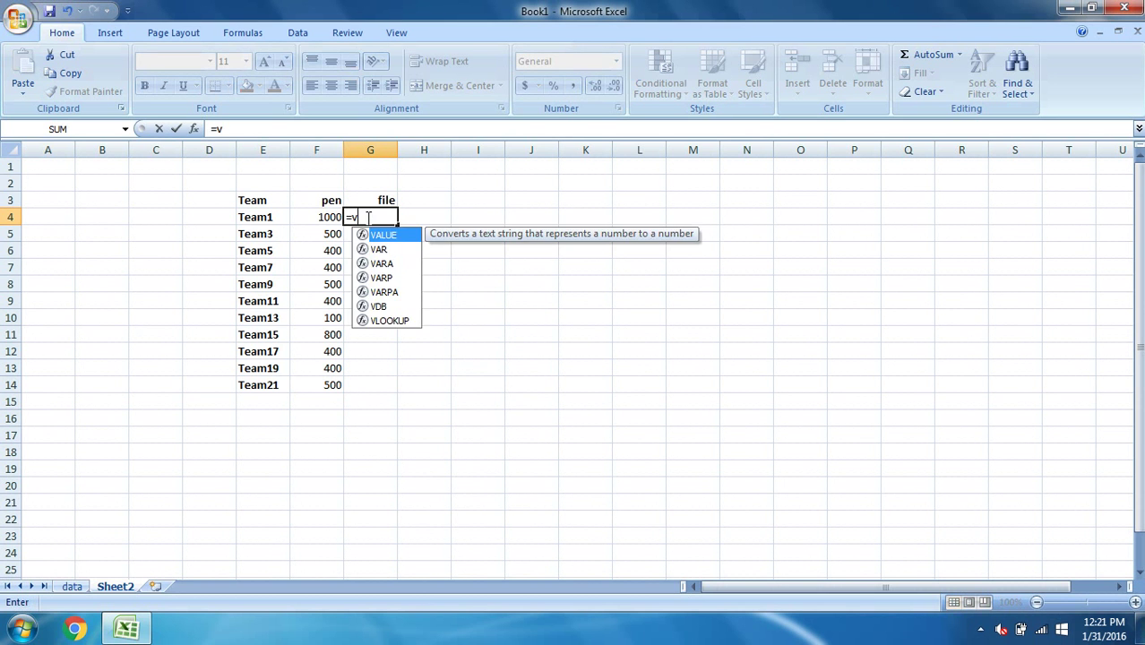
double_click(381, 236)
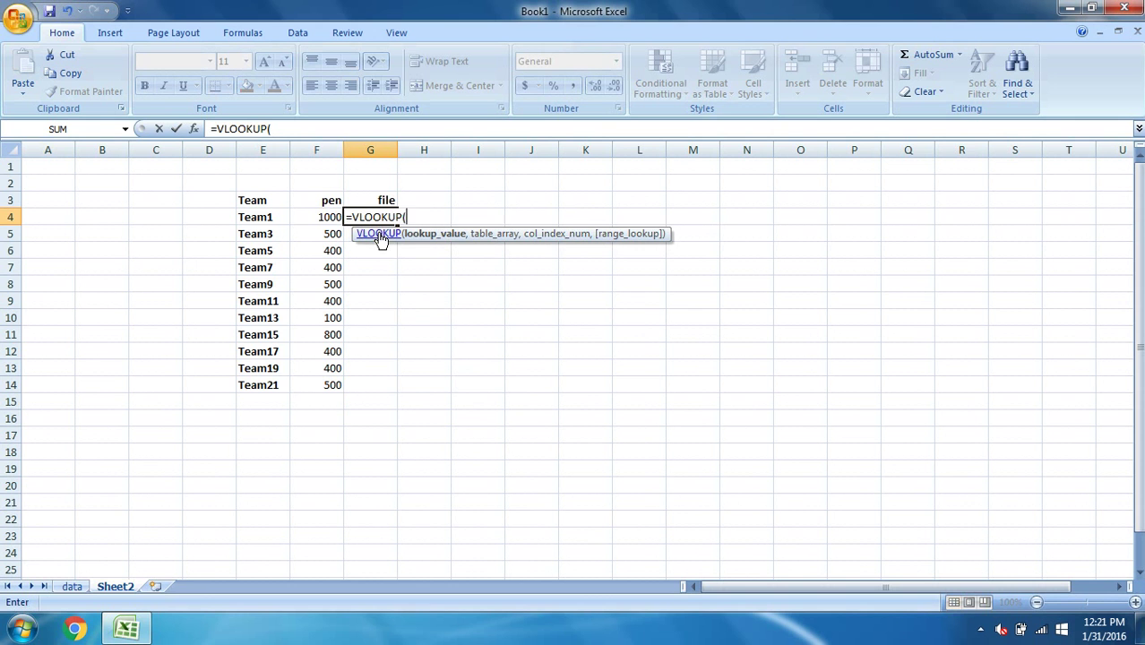
left_click(258, 221)
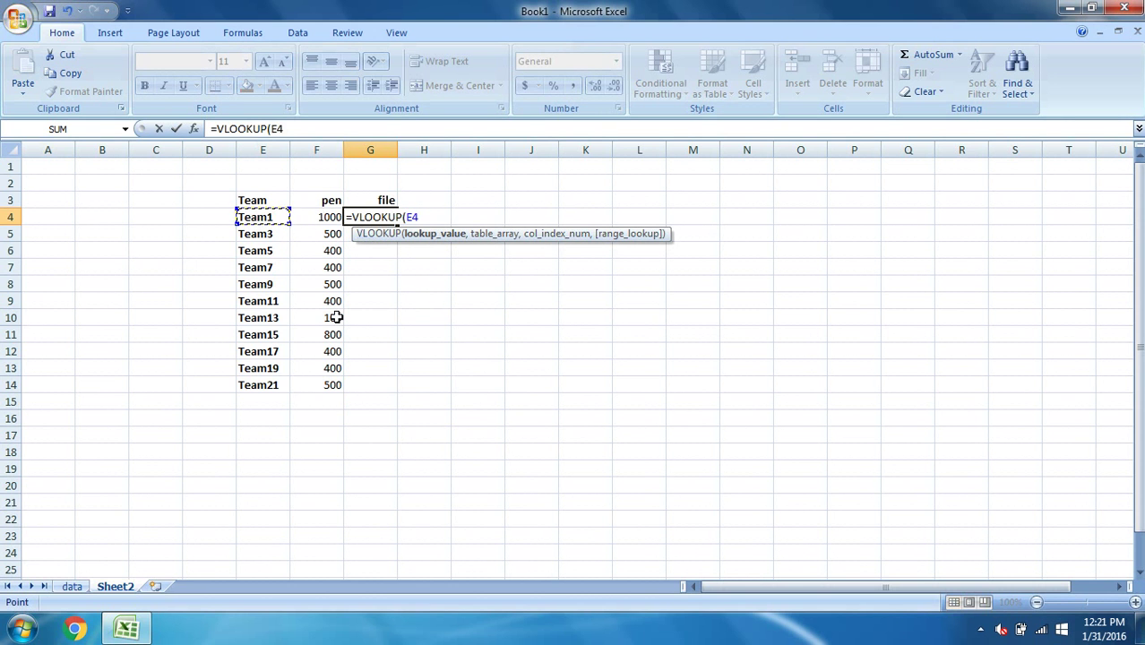
type(",")
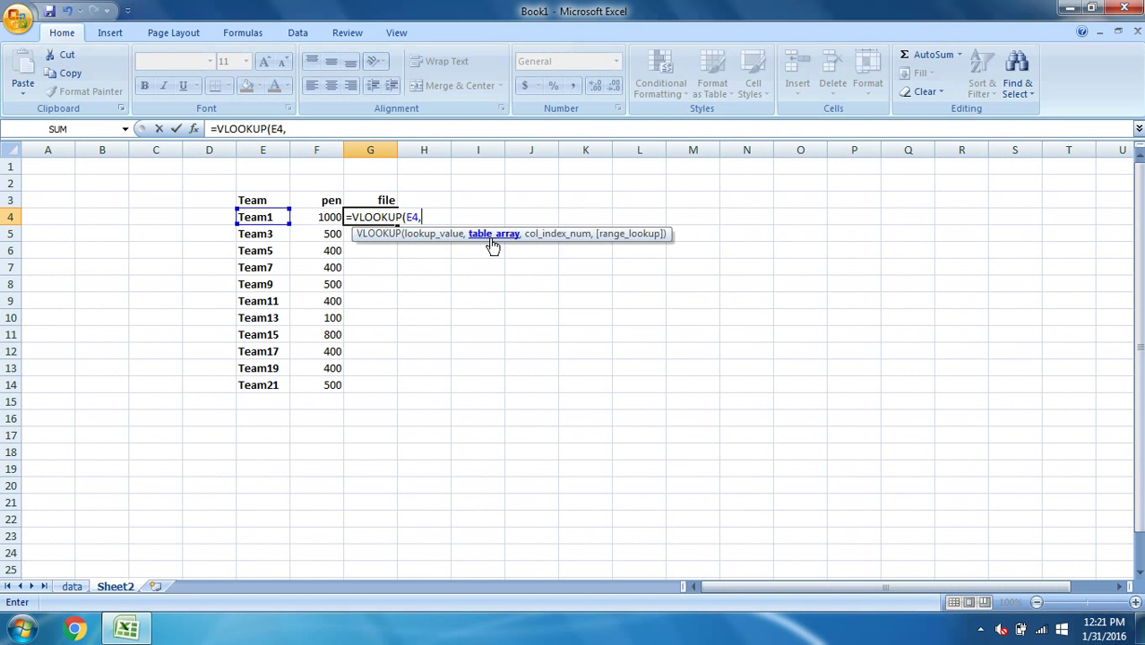
Step: Select the data sheet's table F3:K24 as the G4 formula's lookup range
left_click(77, 587)
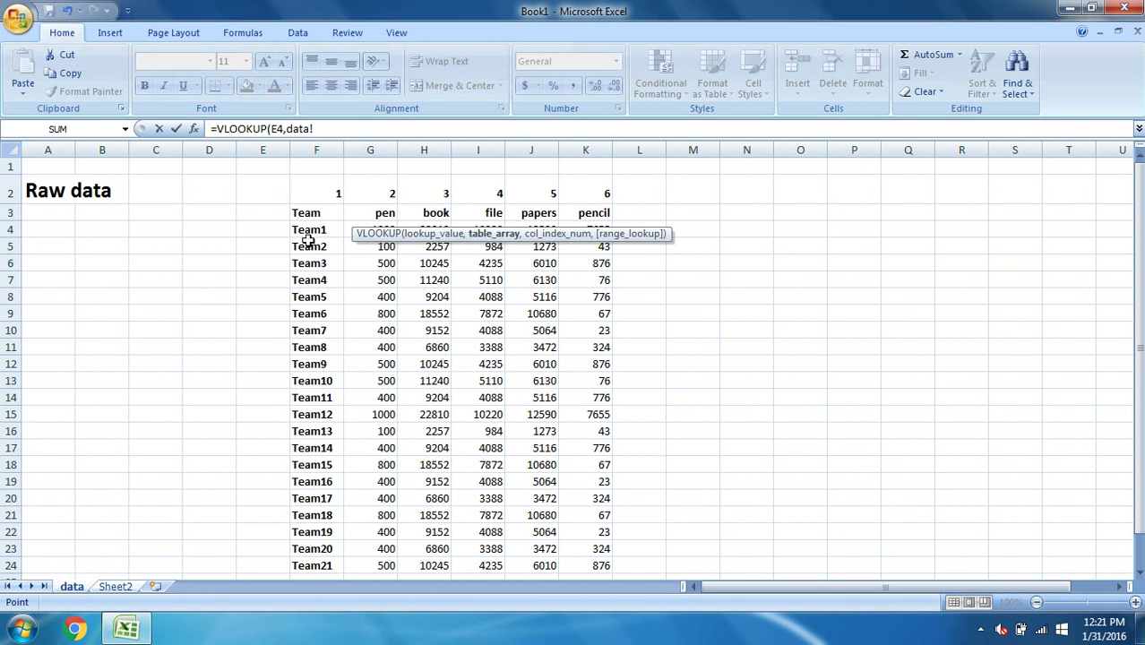
left_click_drag(300, 212, 367, 212)
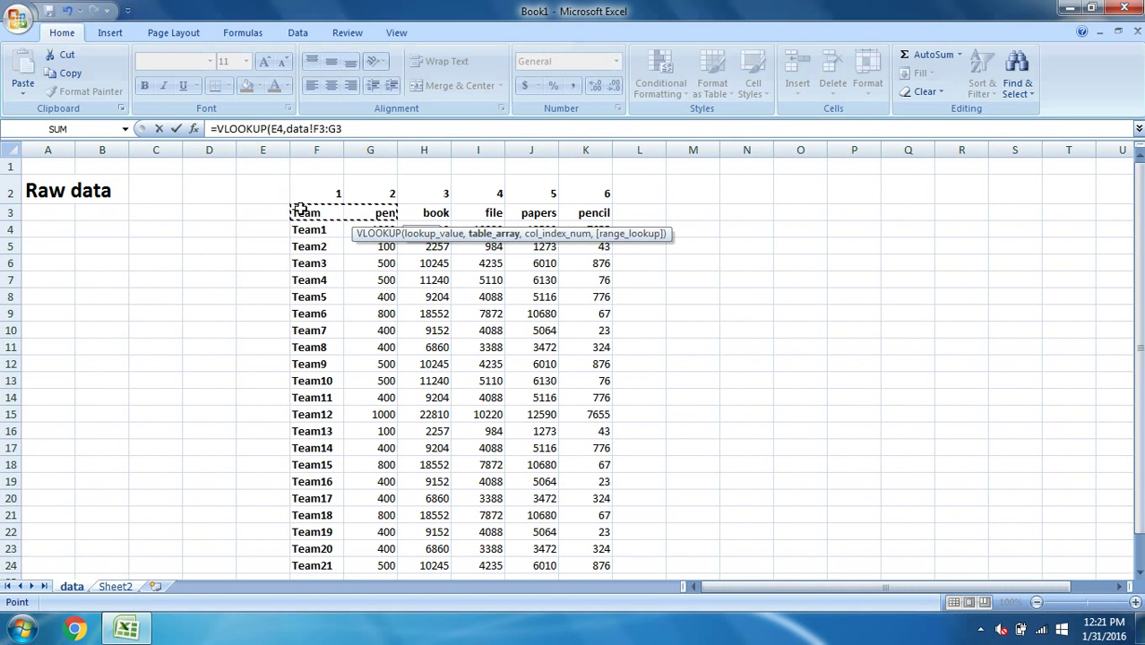
key("shift+Right")
key("shift+Right")
key("shift+Right")
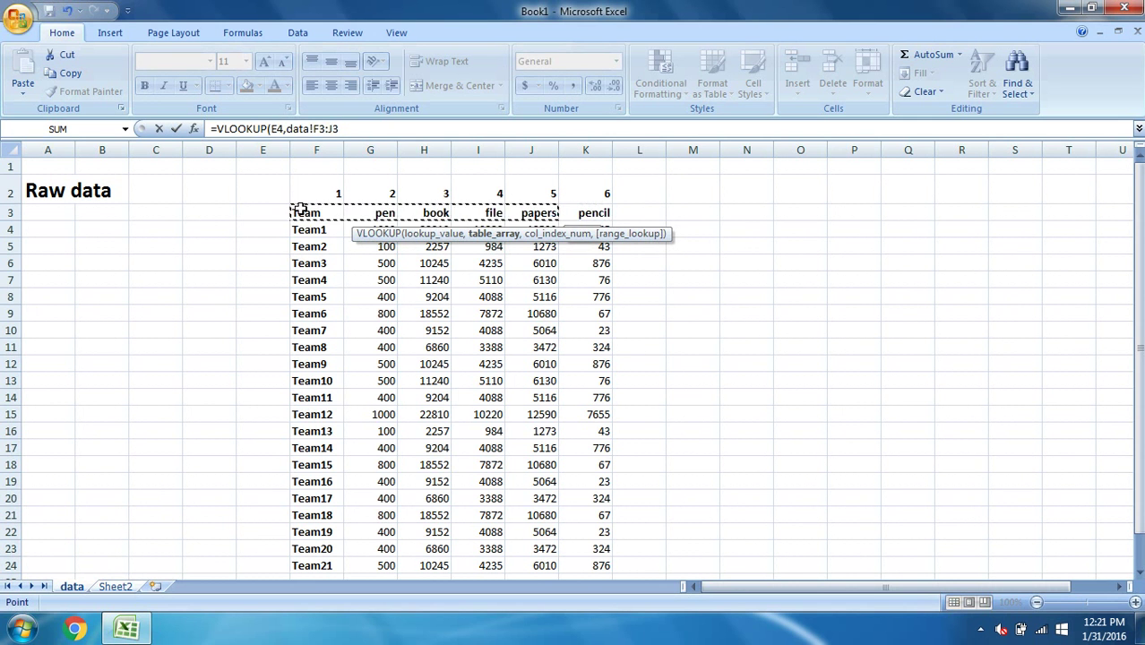
key("shift+Right")
key("shift+Down")
key("shift+Down")
key("shift+Down")
key("shift+Down")
key("shift+Down")
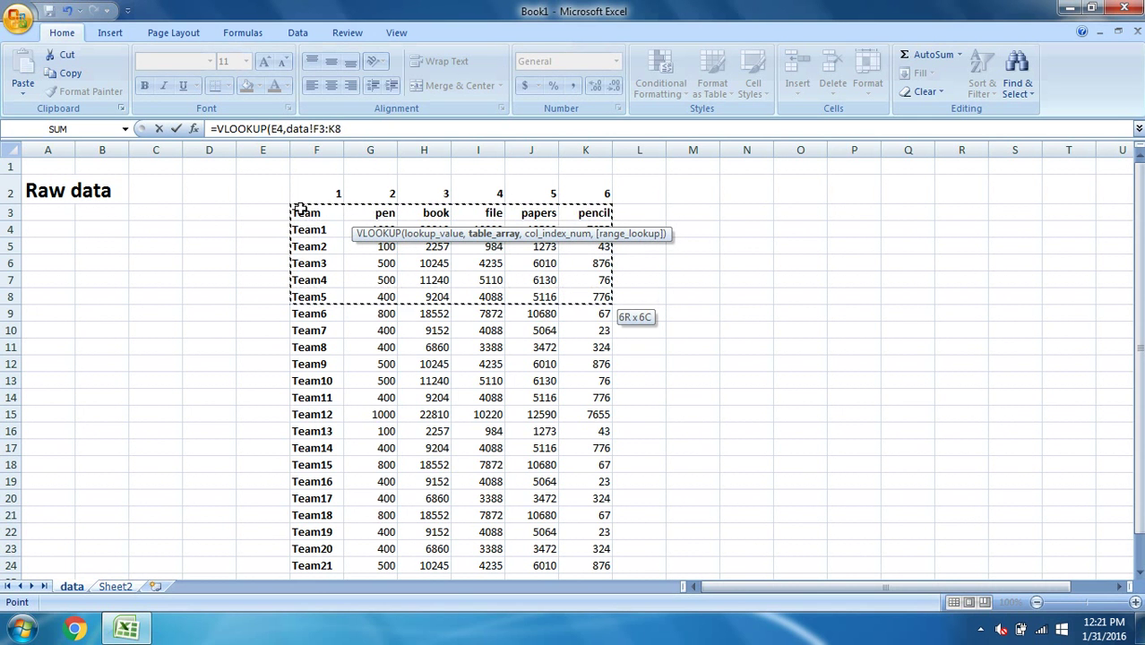
key("shift+Down")
key("shift+Down")
key("shift+Down")
key("shift+Down")
key("shift+Down")
key("shift+Down")
key("shift+Down")
key("shift+Down")
key("shift+Down")
key("shift+Down")
key("shift+Down")
key("shift+Down")
key("shift+Down")
key("shift+Down")
key("shift+Down")
key("shift+Down")
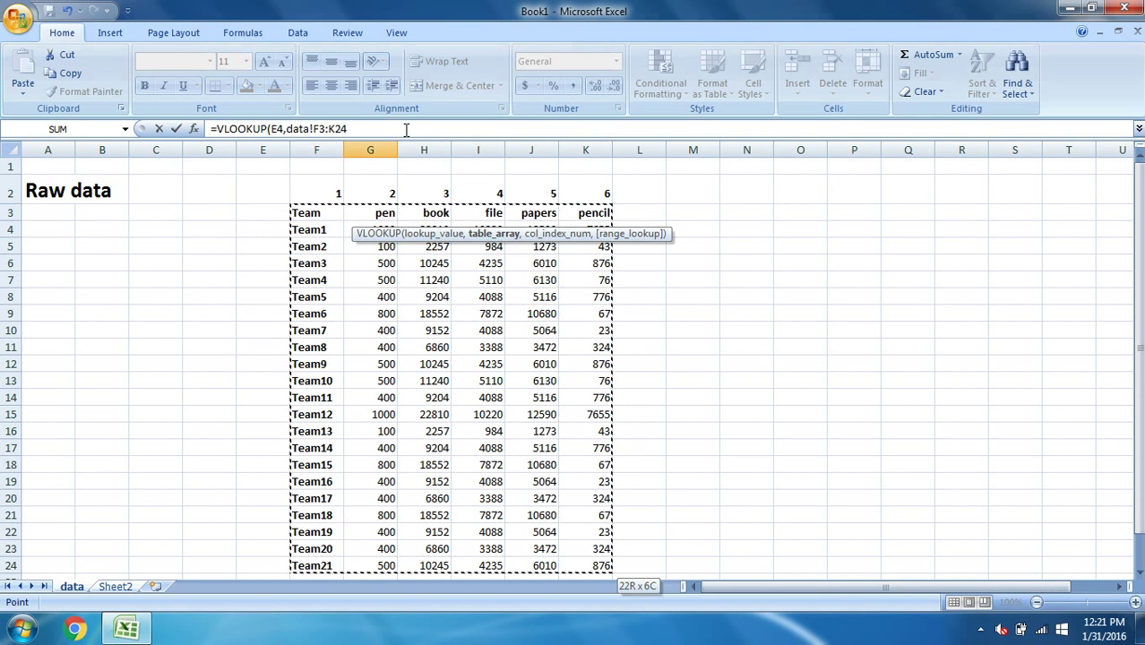
type(",")
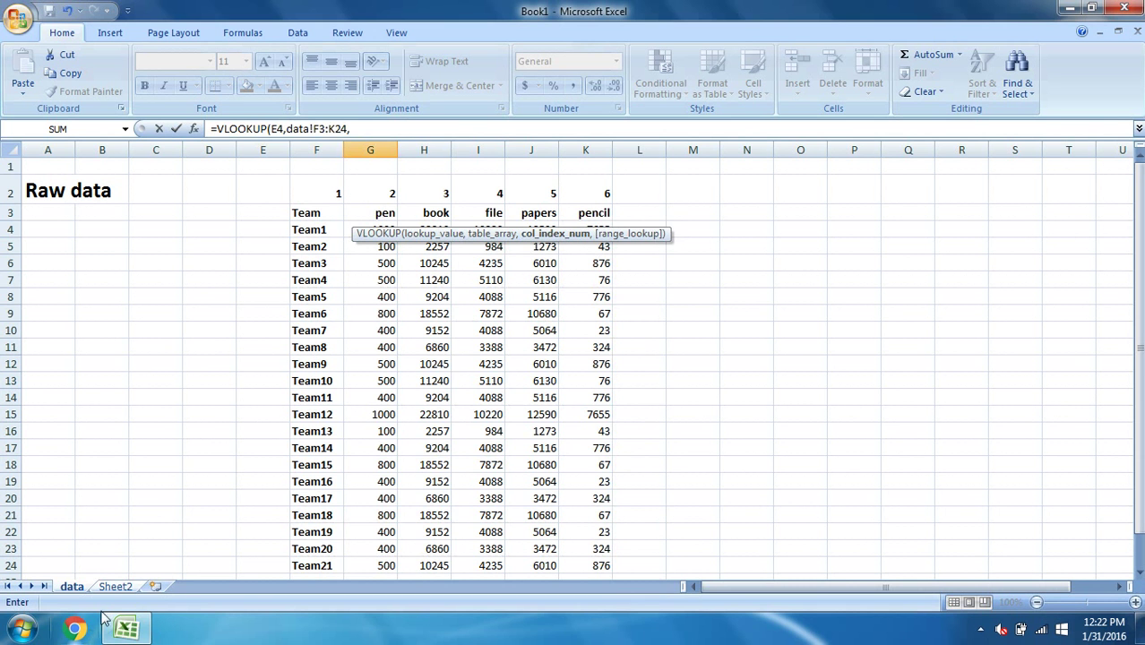
Step: Replace the stray Sheet2 reference with column index 3, then check the data sheet's columns
left_click(118, 588)
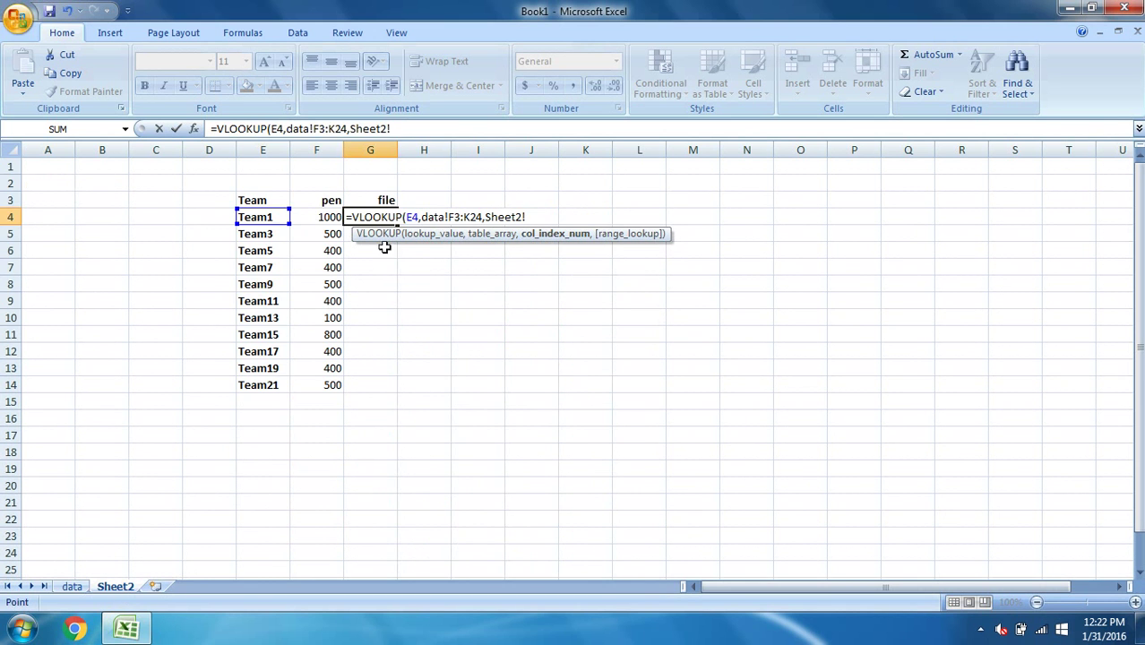
left_click_drag(405, 129, 351, 130)
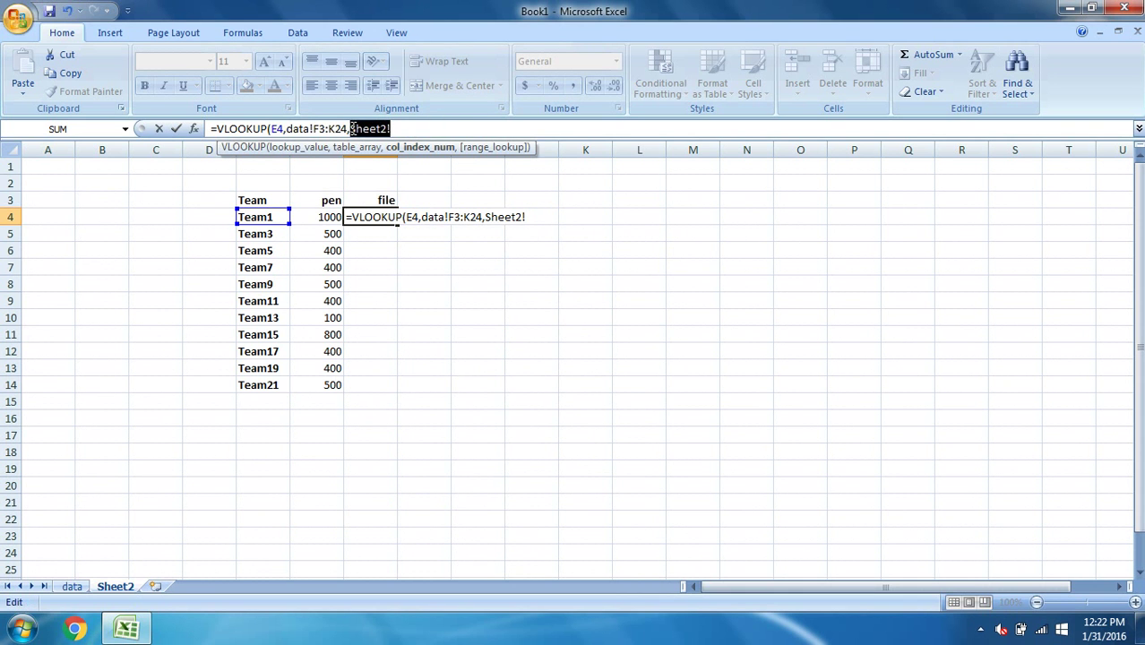
type("3")
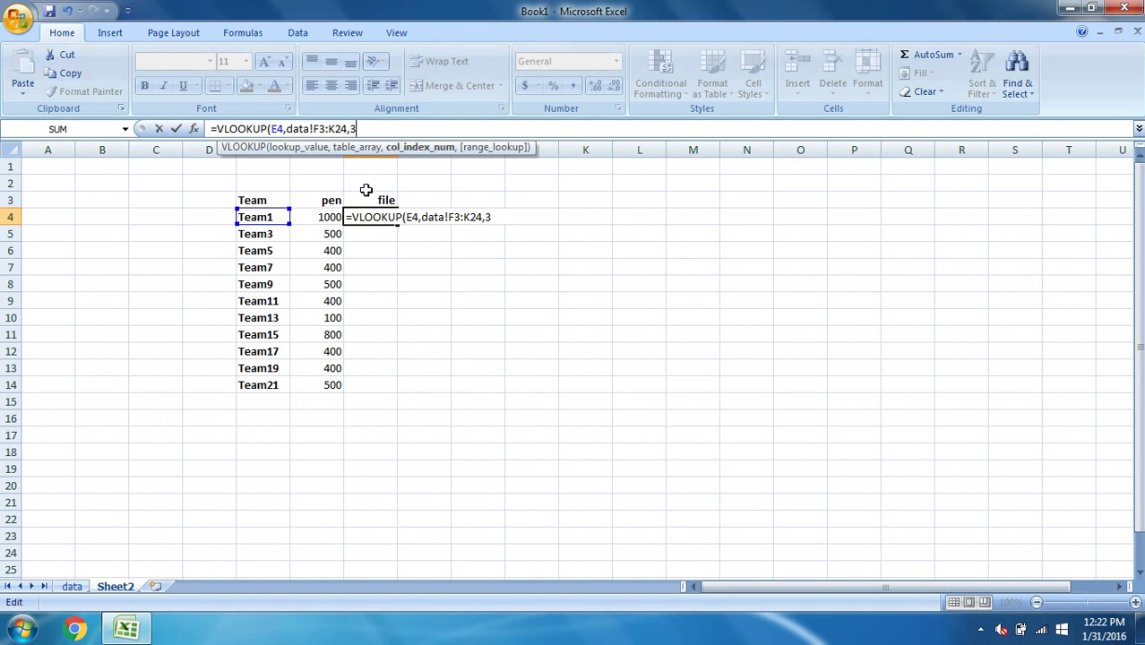
left_click(72, 586)
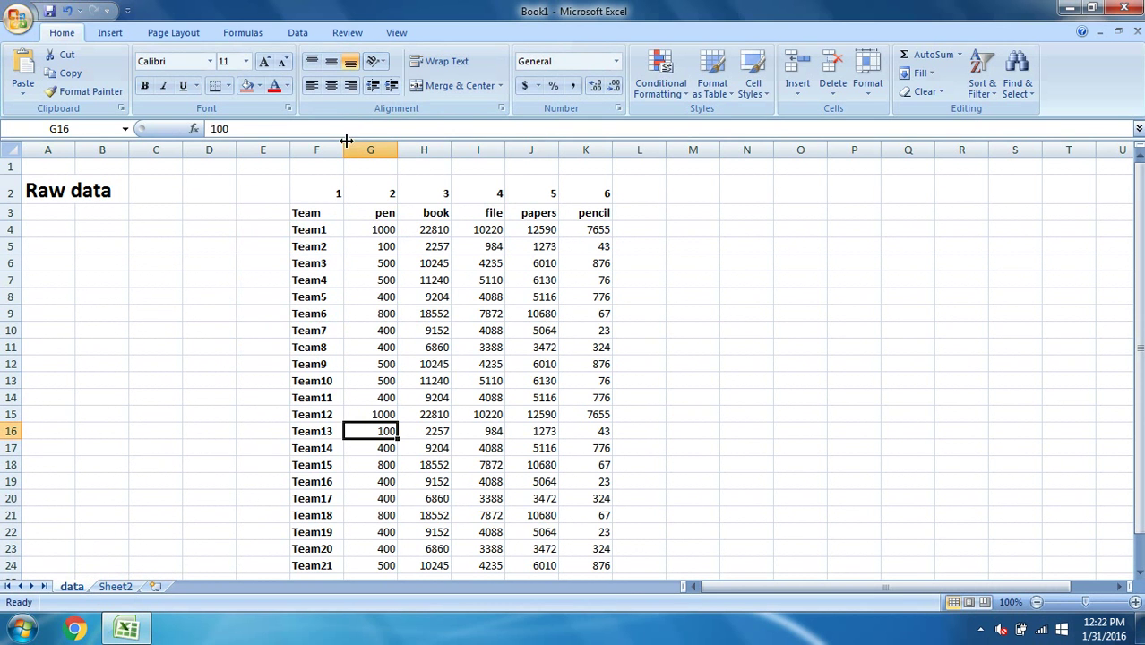
Step: Restart G4's formula as =VLOOKUP(E4, with Team1 as the lookup value
left_click(125, 591)
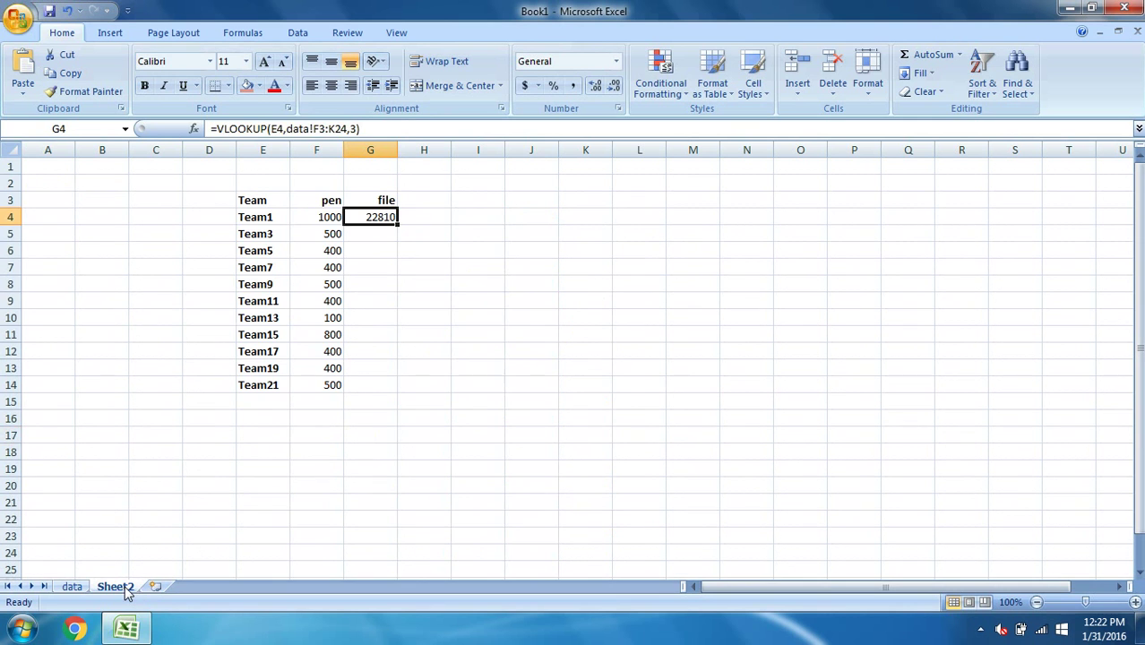
type("=")
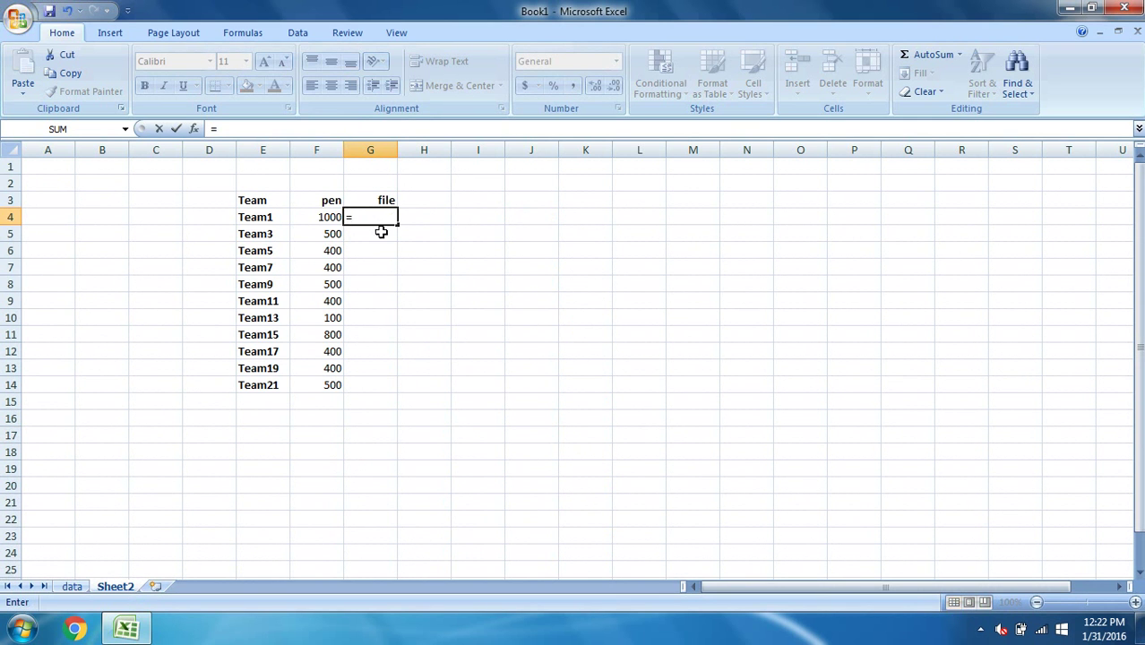
type("vl")
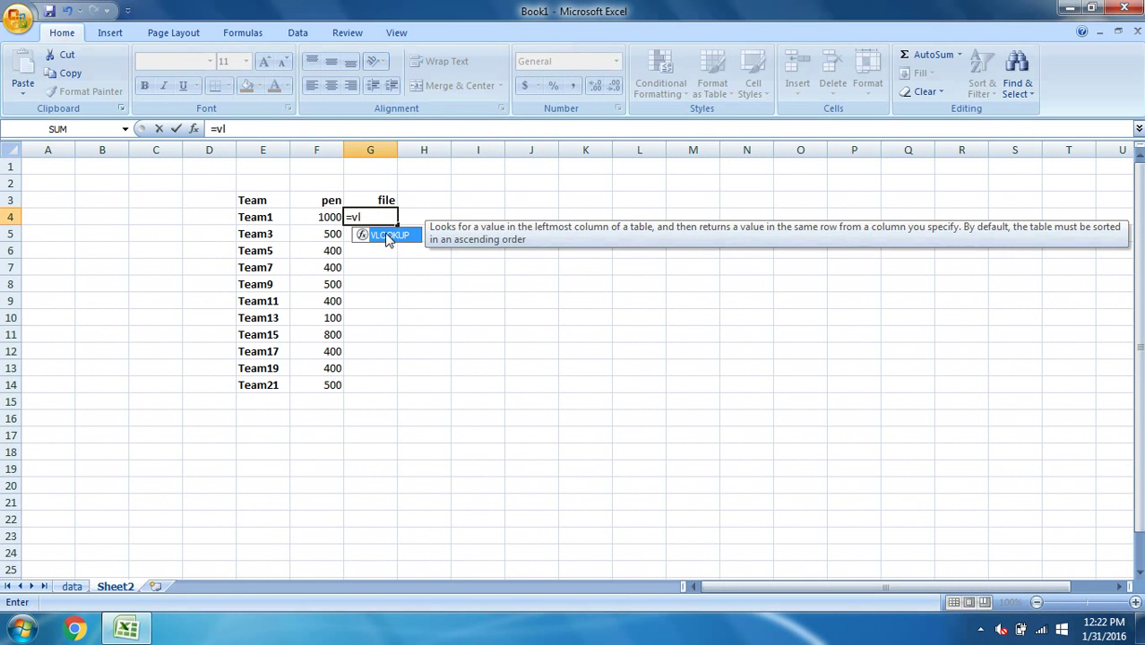
double_click(388, 235)
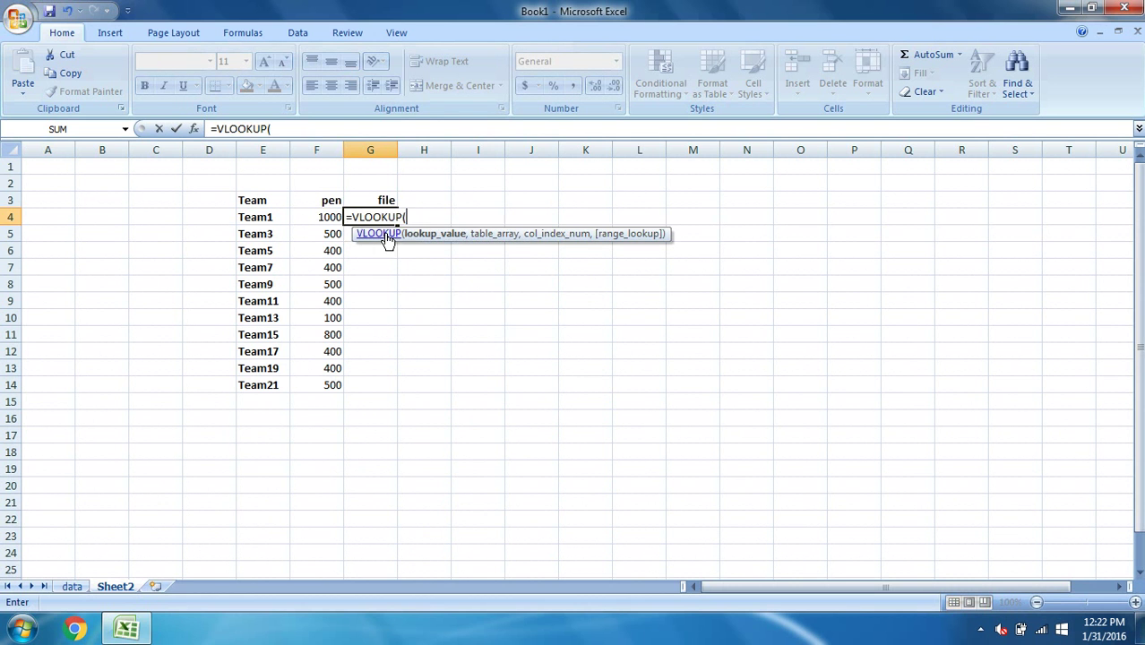
left_click(260, 218)
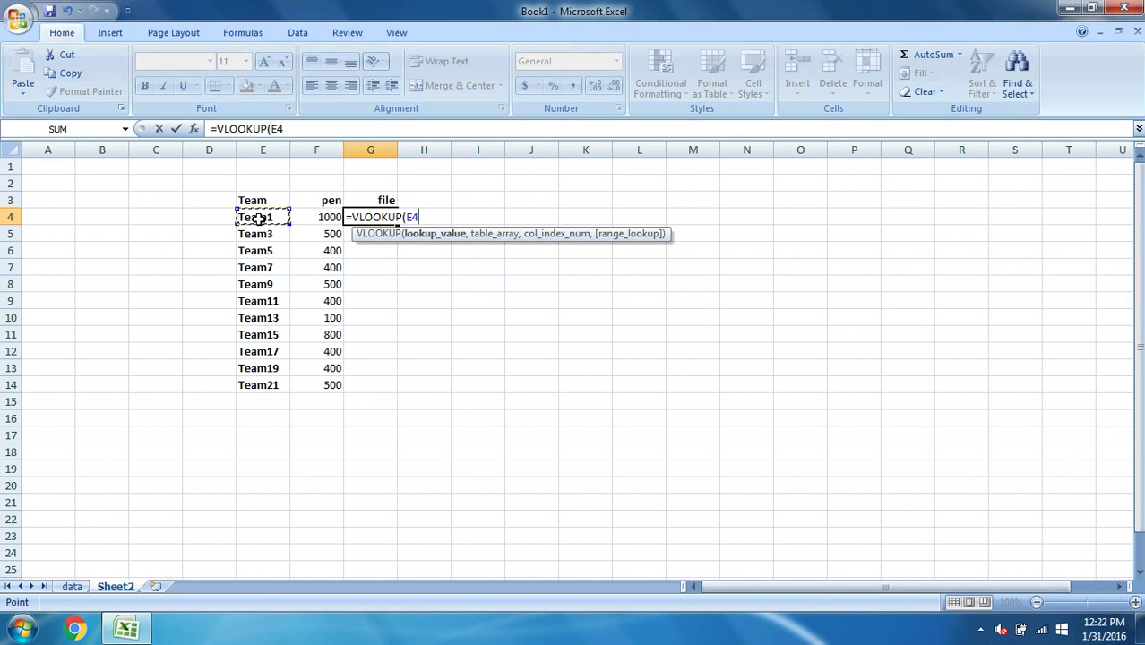
type(",")
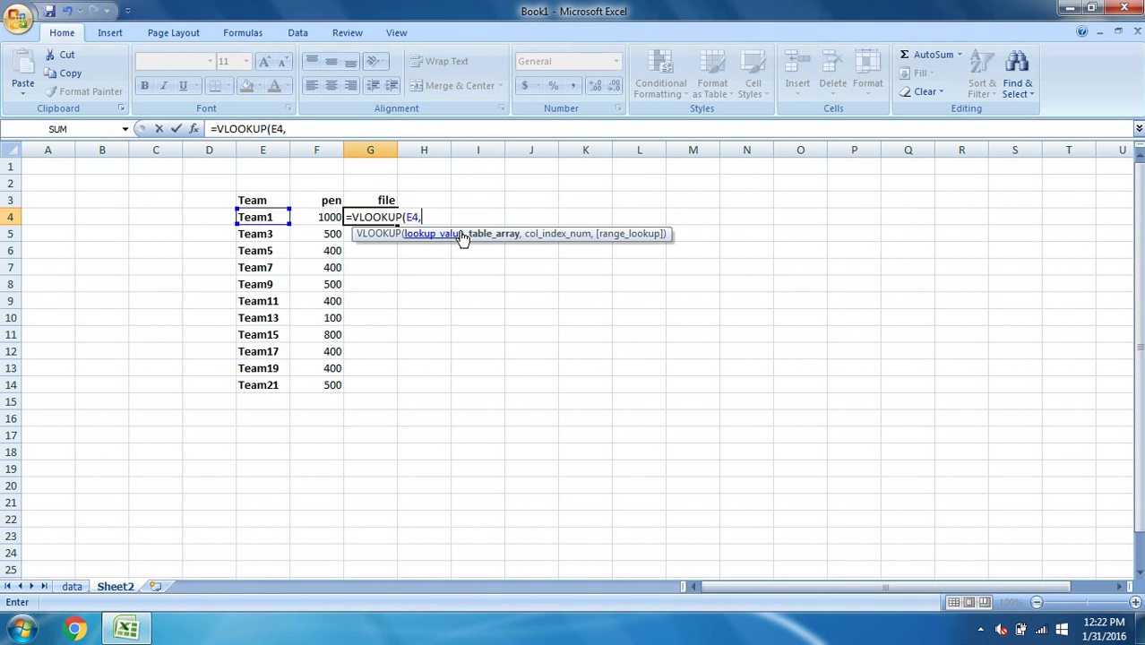
Step: Select data!F3:K24 as the lookup table for G4's formula
left_click(71, 587)
left_click(295, 217)
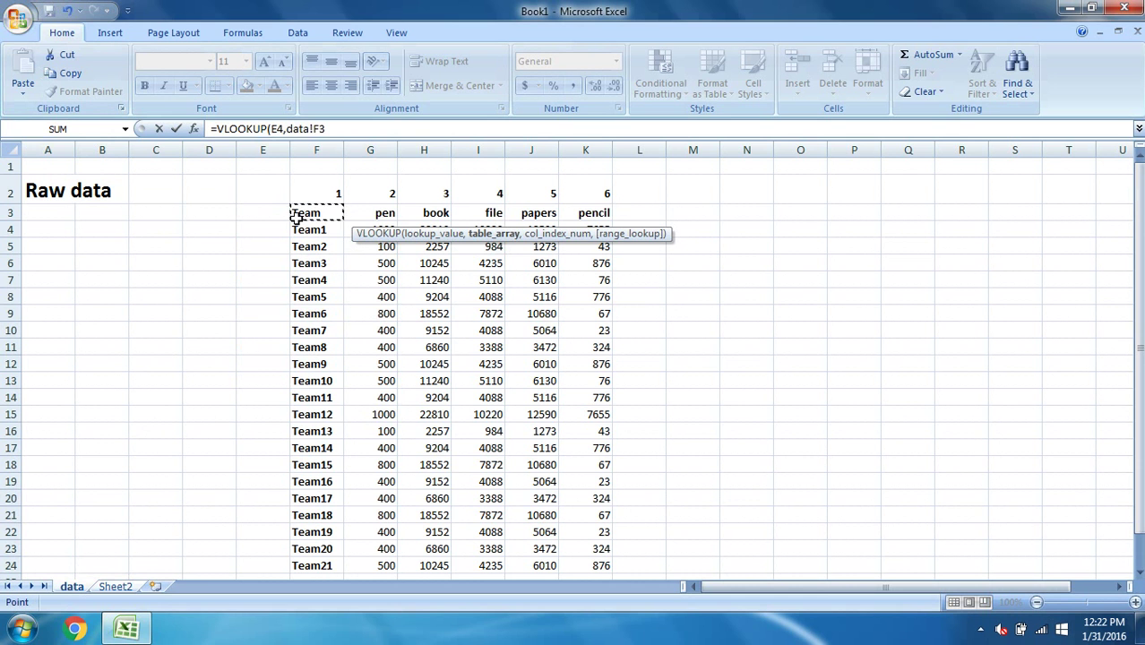
key("shift+Right")
key("shift+Right")
key("shift+Right")
key("shift+Right")
key("shift+Right")
key("shift+Left")
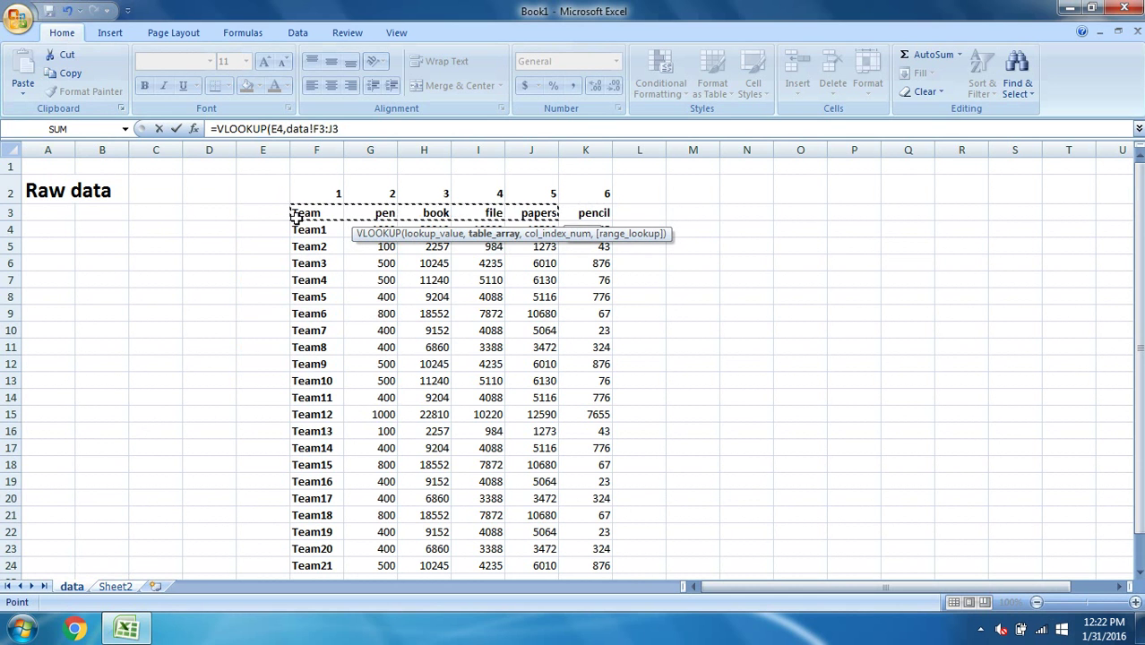
key("shift+Right")
key("shift+Down")
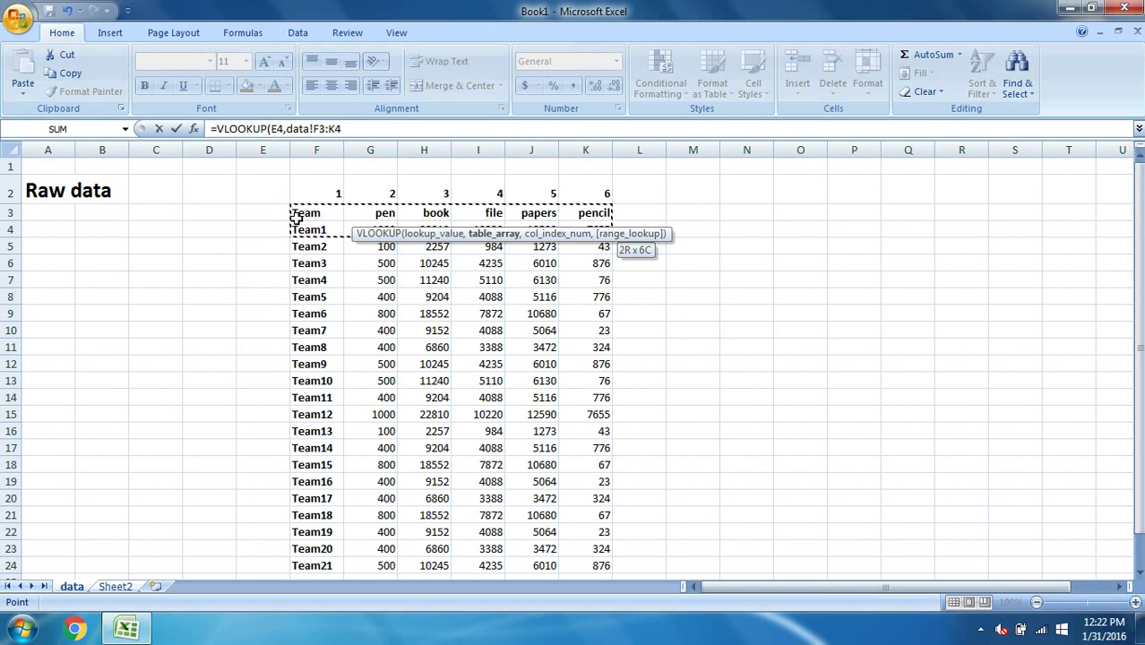
key("shift+Down")
key("shift+Down")
key("shift+Down")
key("shift+Down")
key("shift+Down")
key("shift+Down")
key("shift+Down")
key("shift+Down")
key("shift+Down")
key("shift+Down")
key("shift+Down")
key("shift+Down")
key("shift+Down")
key("shift+Down")
key("shift+Down")
key("shift+Down")
key("shift+Down")
key("shift+Down")
key("shift+Down")
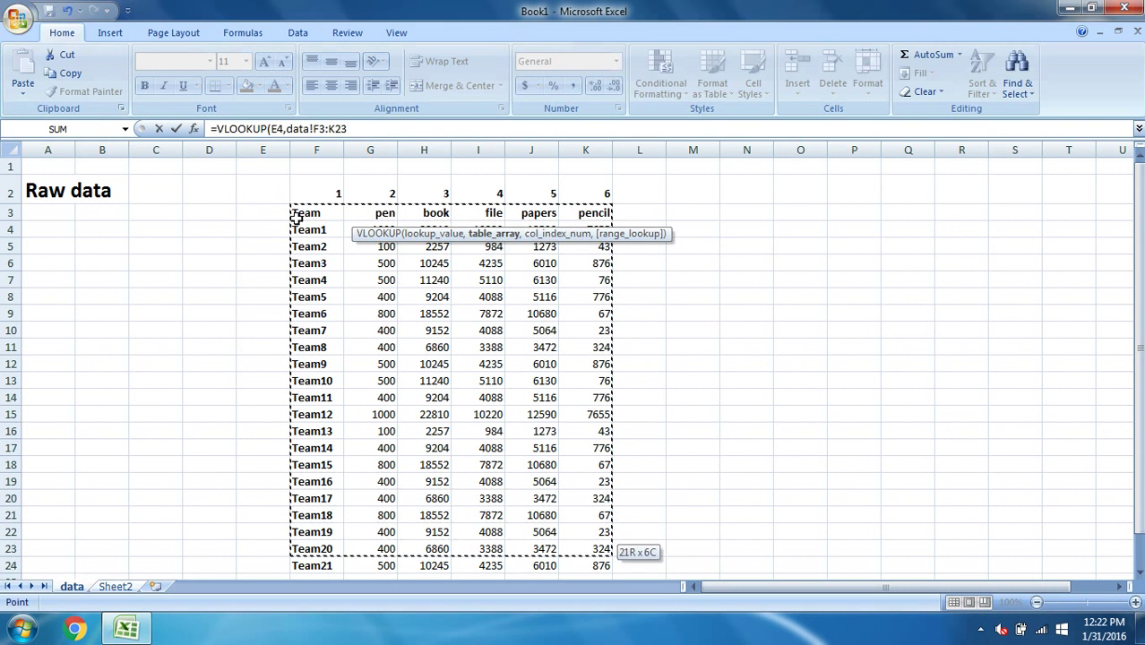
key("shift+Down")
type(",")
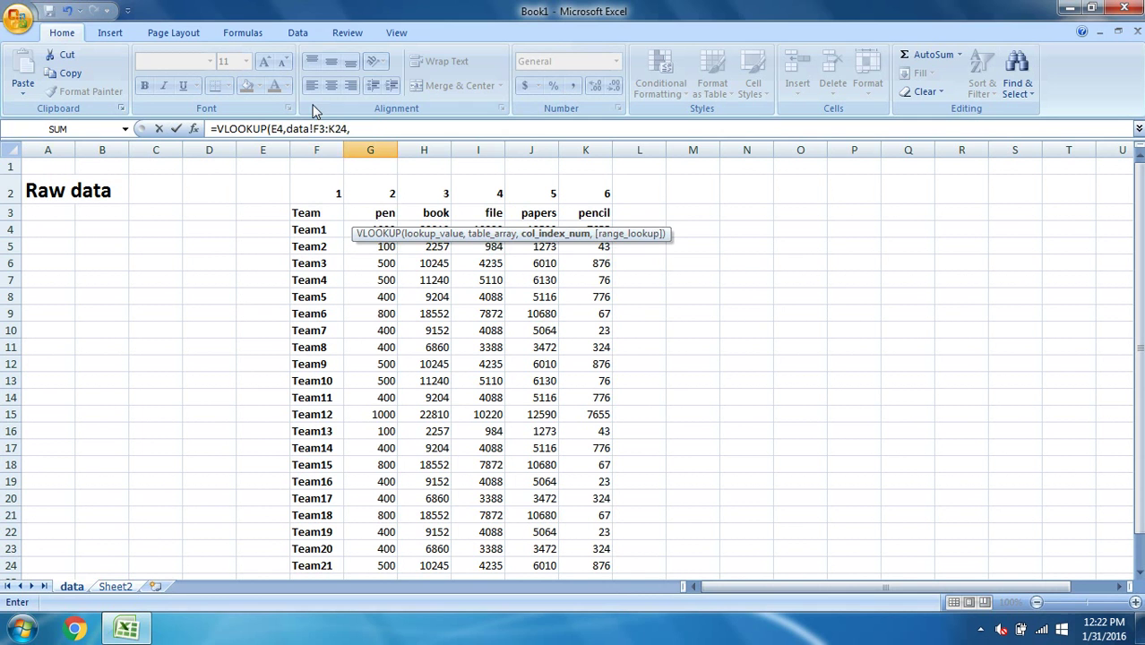
Step: Finish G4 with column index 4 and exact match, returning Team1's file count 10220
left_click(369, 129)
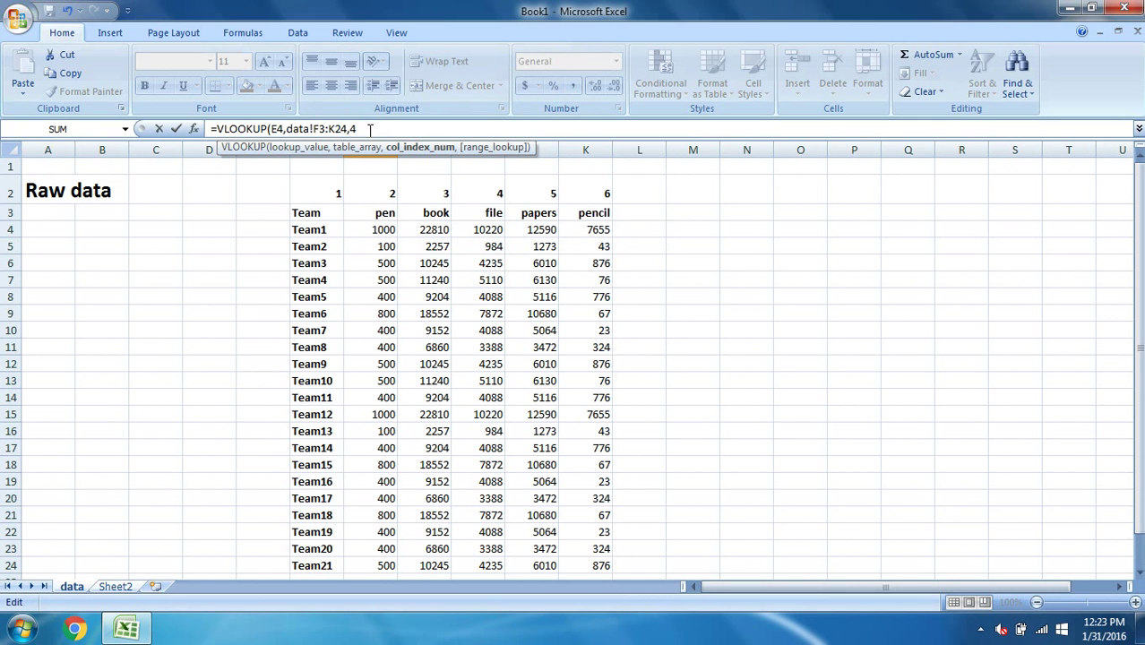
type(",4,0")
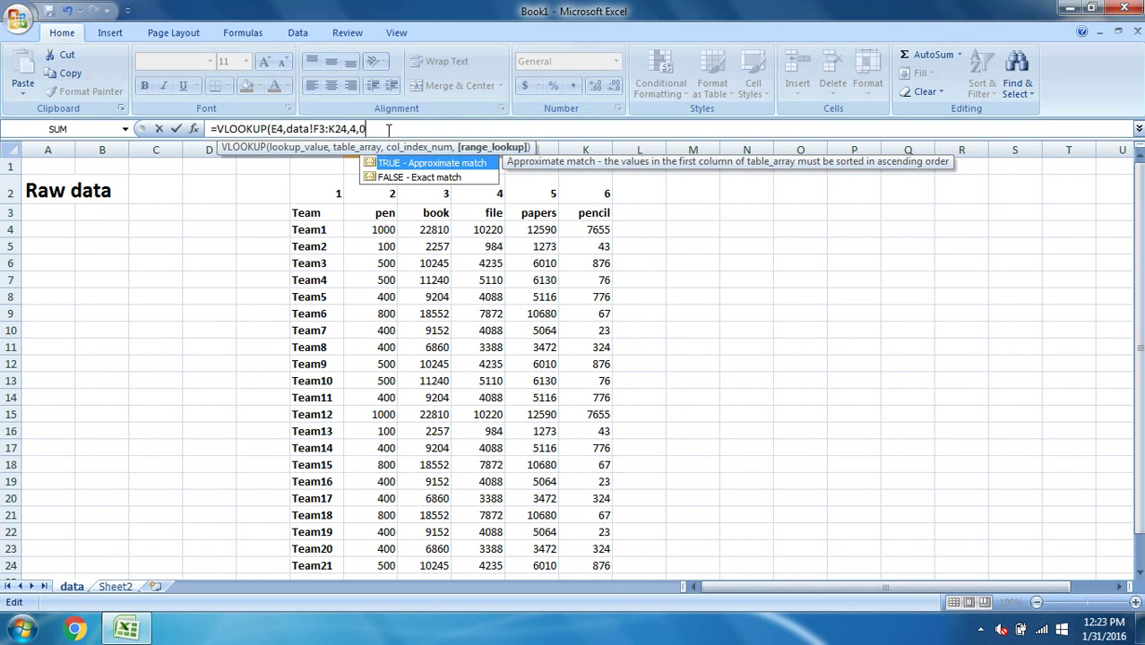
key("Return")
left_click(387, 217)
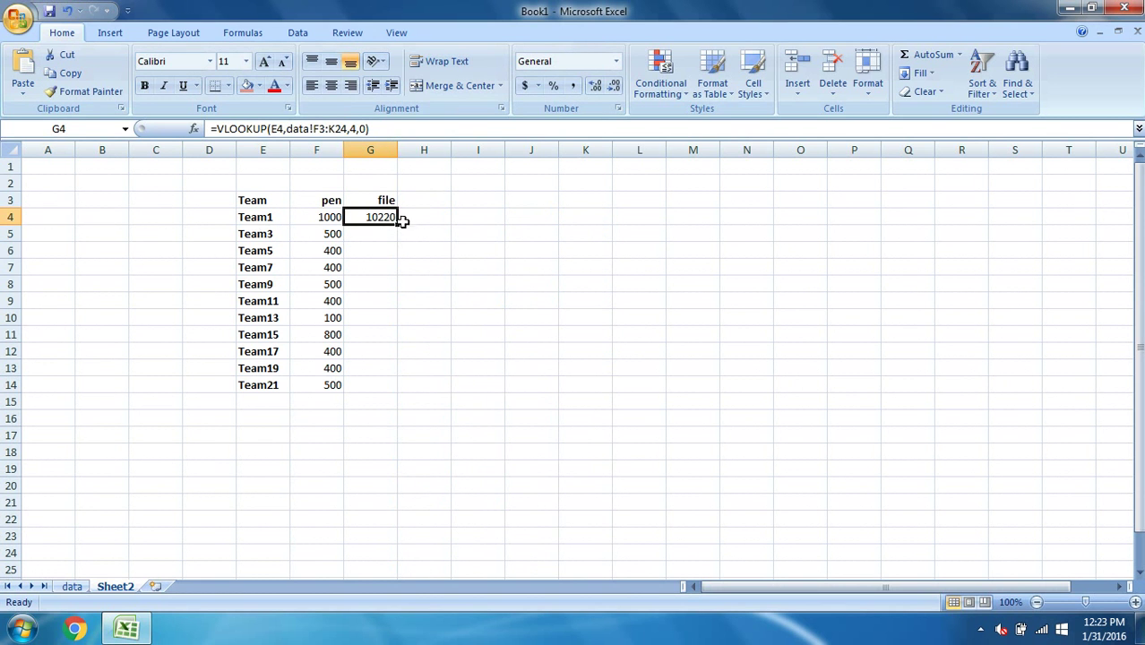
left_click(78, 587)
left_click(493, 231)
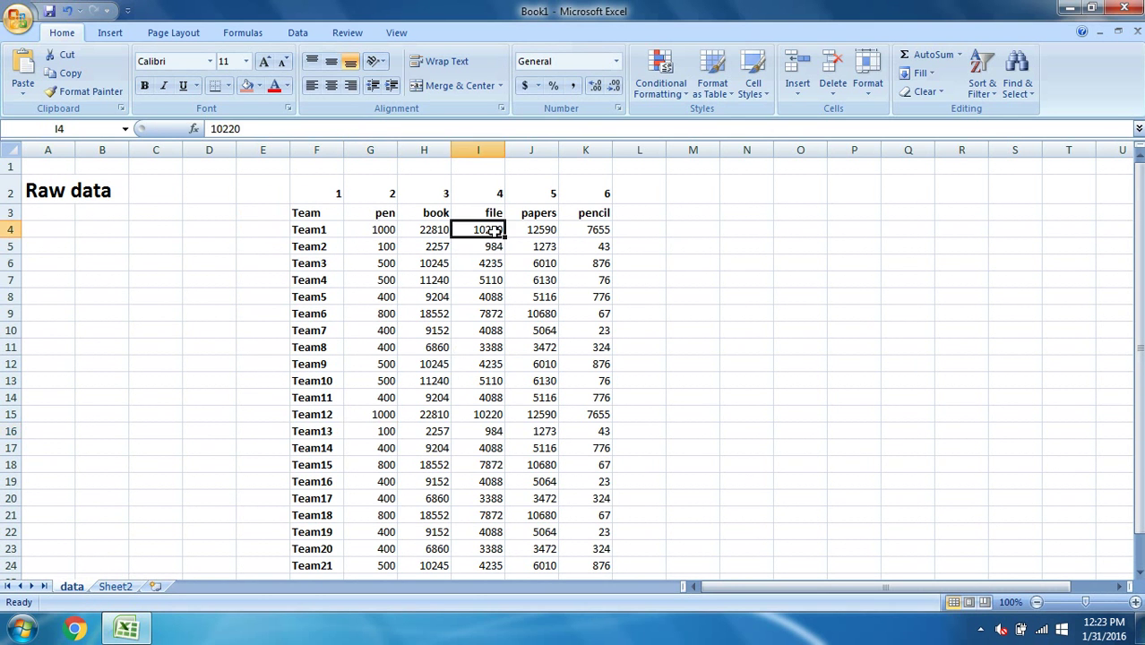
left_click(330, 231)
left_click(492, 232)
left_click(128, 595)
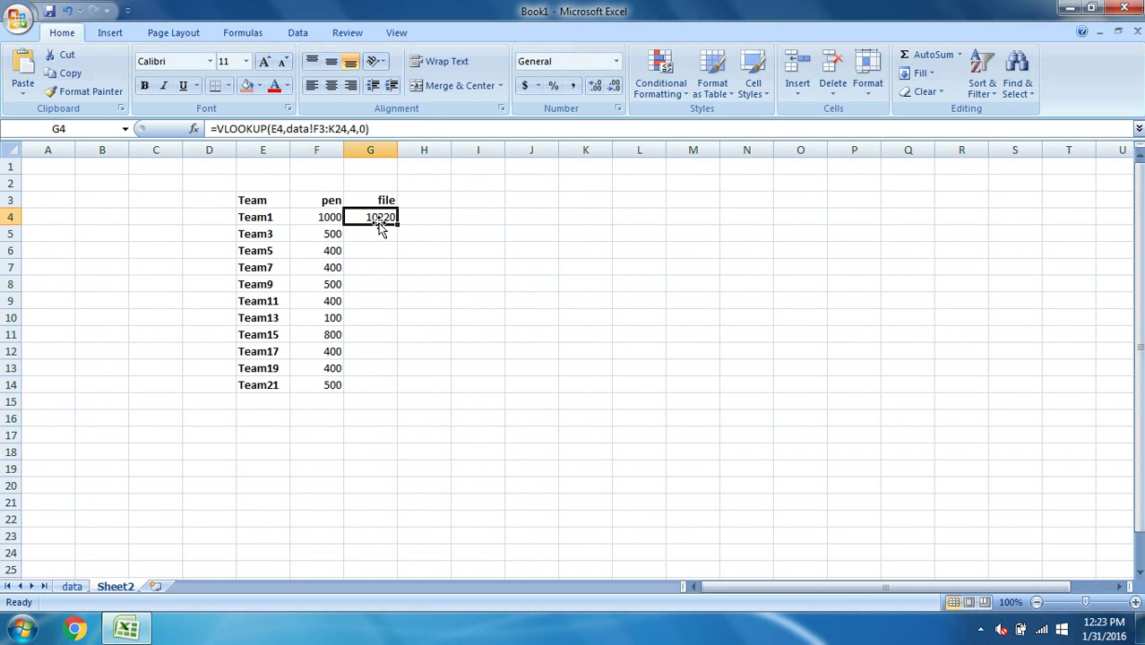
Step: Copy G4's file lookup formula into G5:G14
key("ctrl+c")
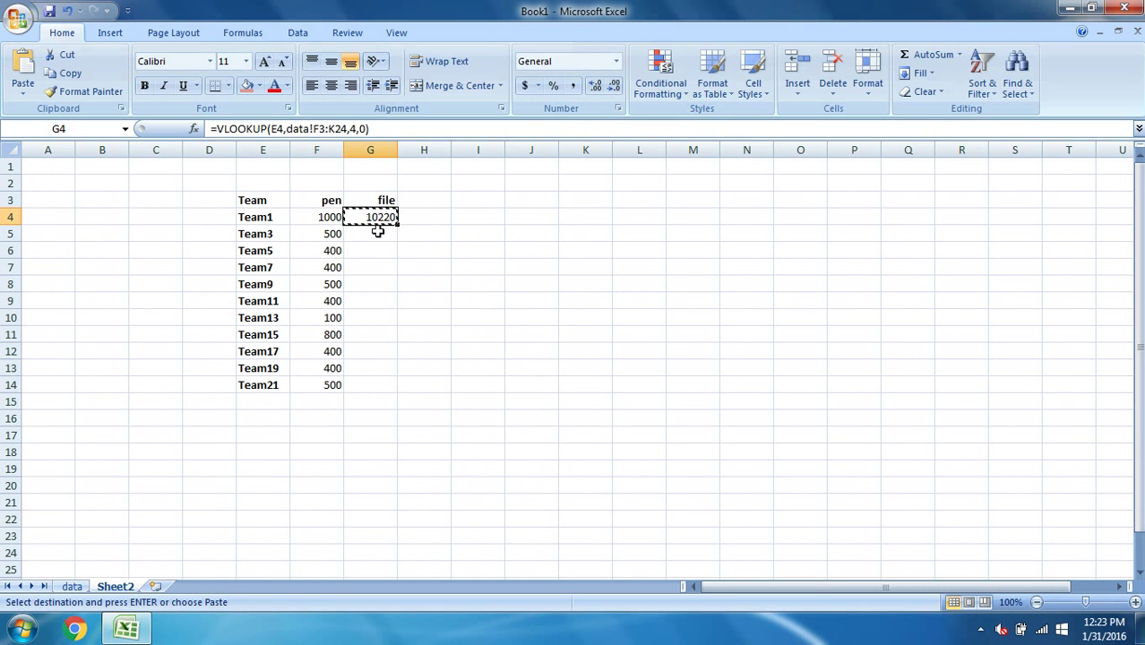
key("shift+Down")
key("shift+Down")
key("shift+Down")
key("shift+Down")
key("shift+Down")
key("shift+Down")
key("shift+Down")
key("shift+Down")
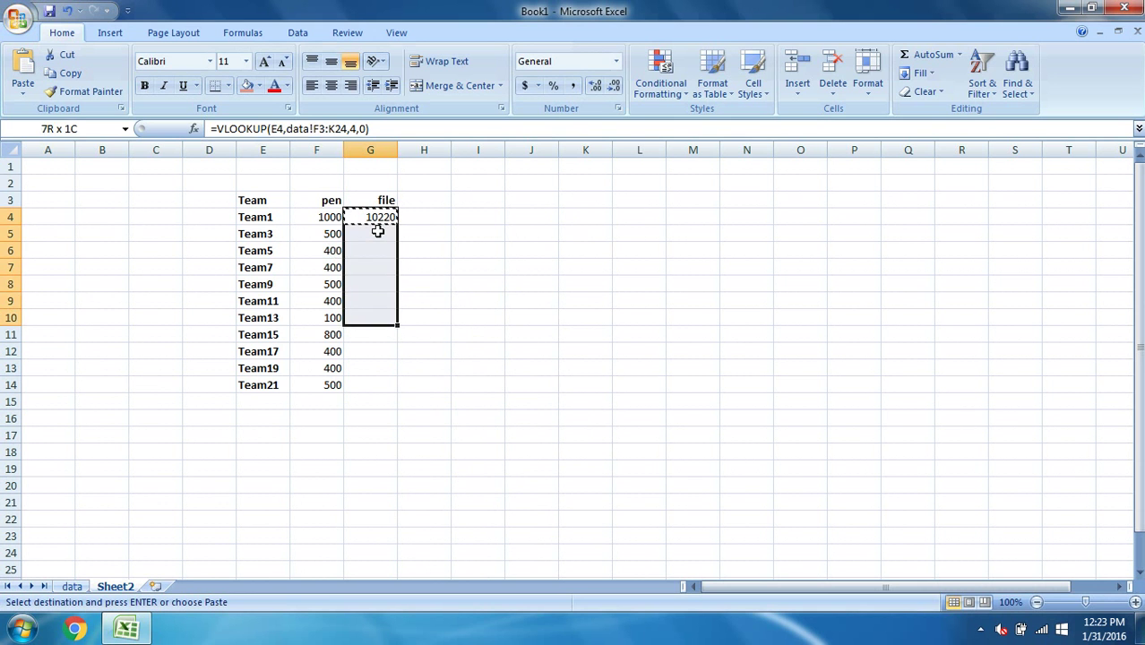
key("shift+Down")
key("shift+Down")
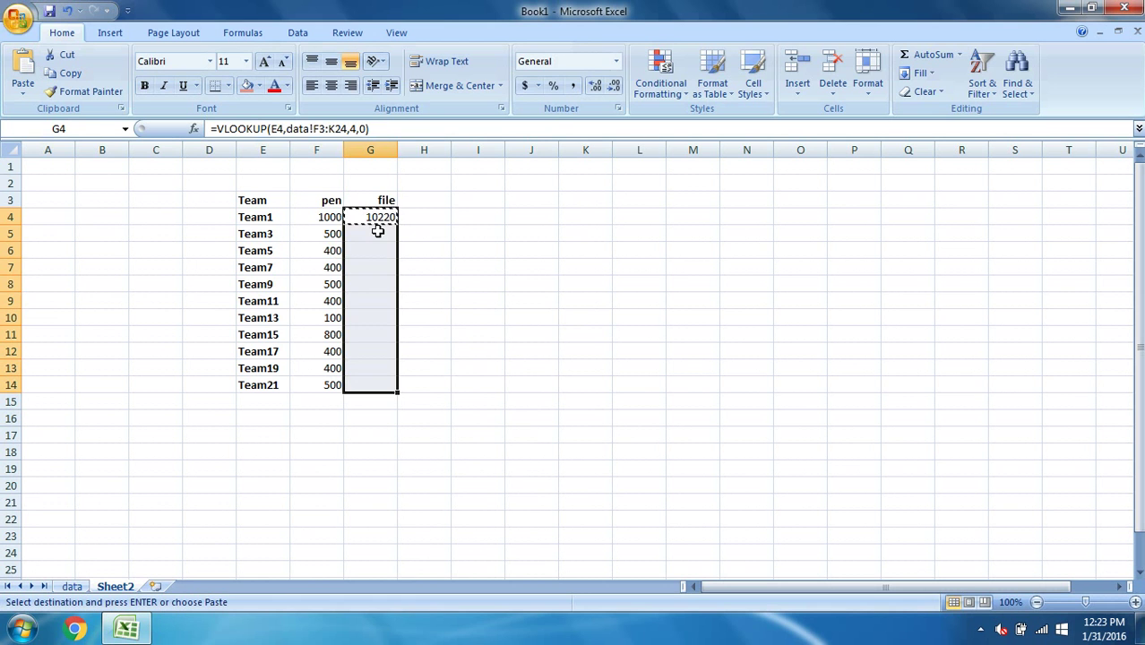
key("ctrl+v")
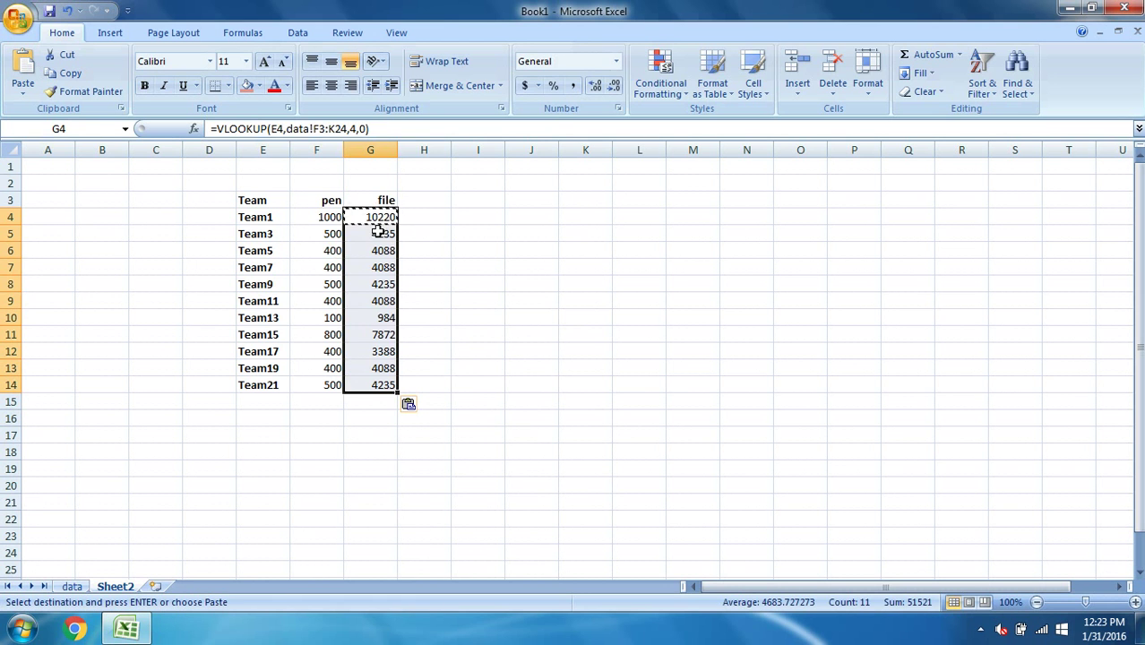
Step: Verify Team15's file value of 7872 against the data sheet, then return to Sheet2
left_click(383, 338)
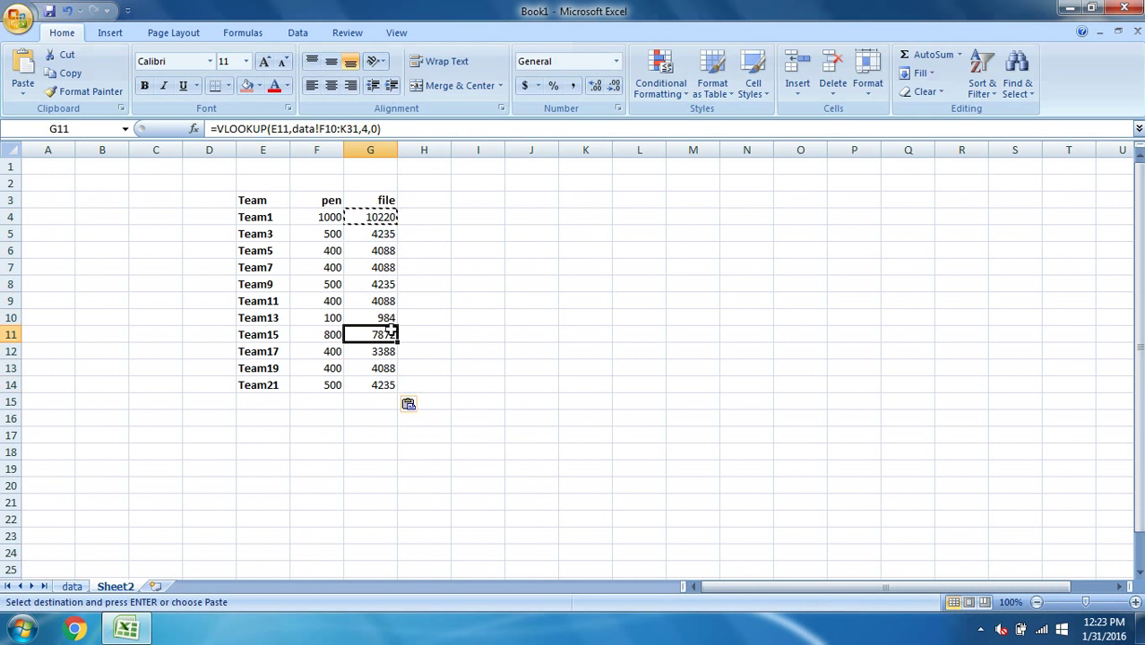
left_click(79, 587)
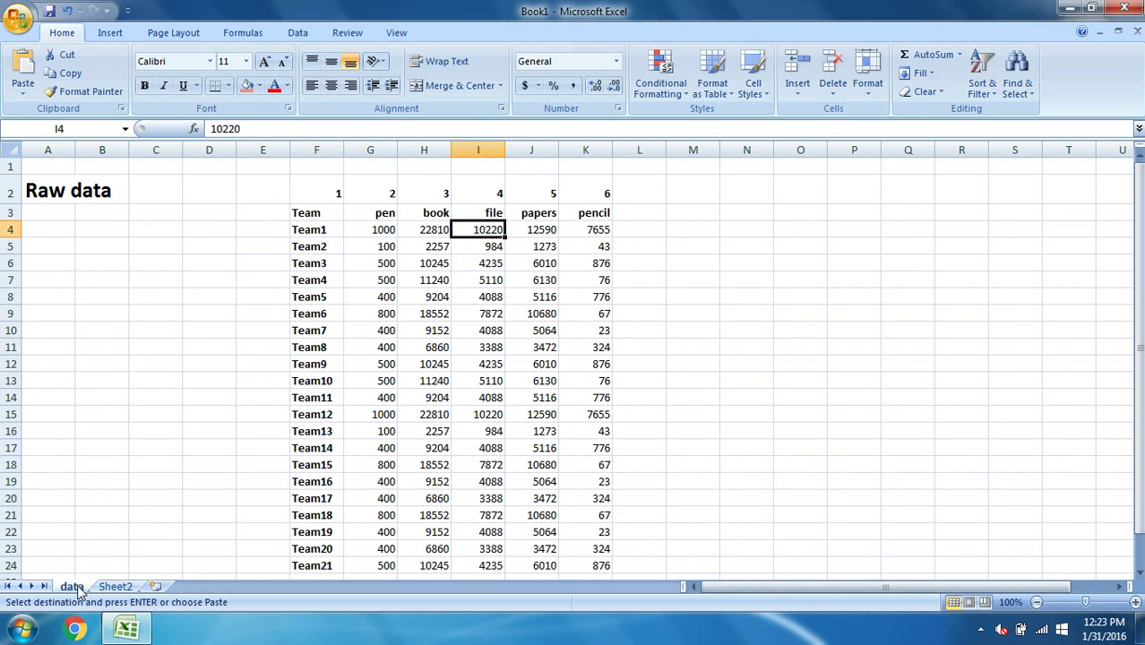
left_click(332, 464)
key("Right")
key("Right")
key("Right")
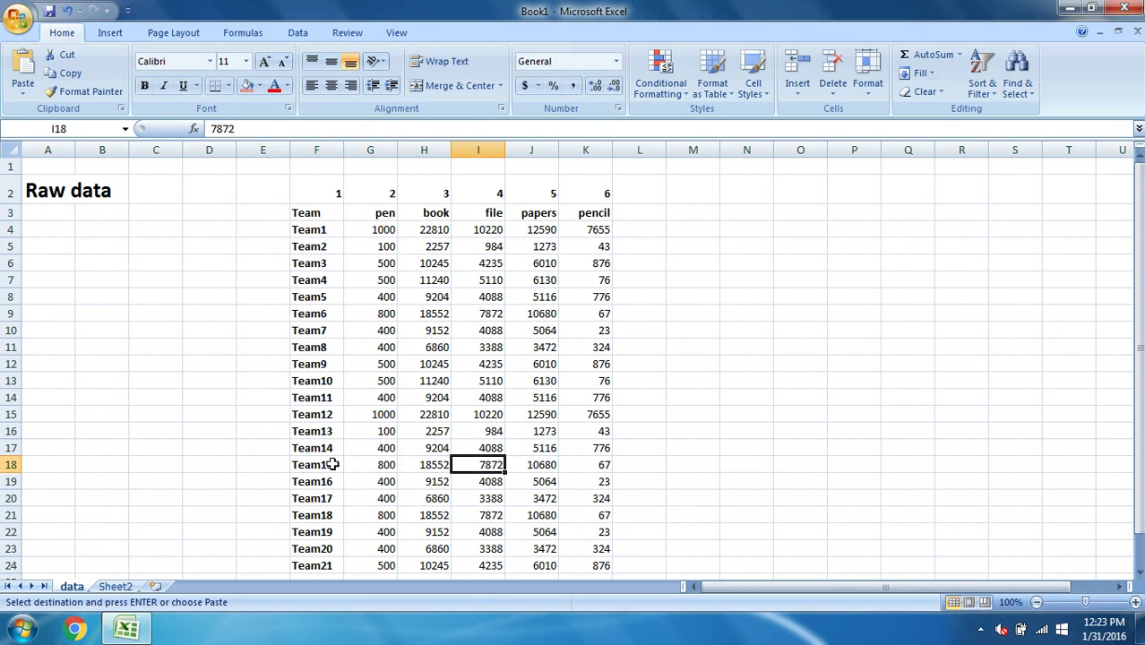
mouse_move(113, 621)
left_click(115, 587)
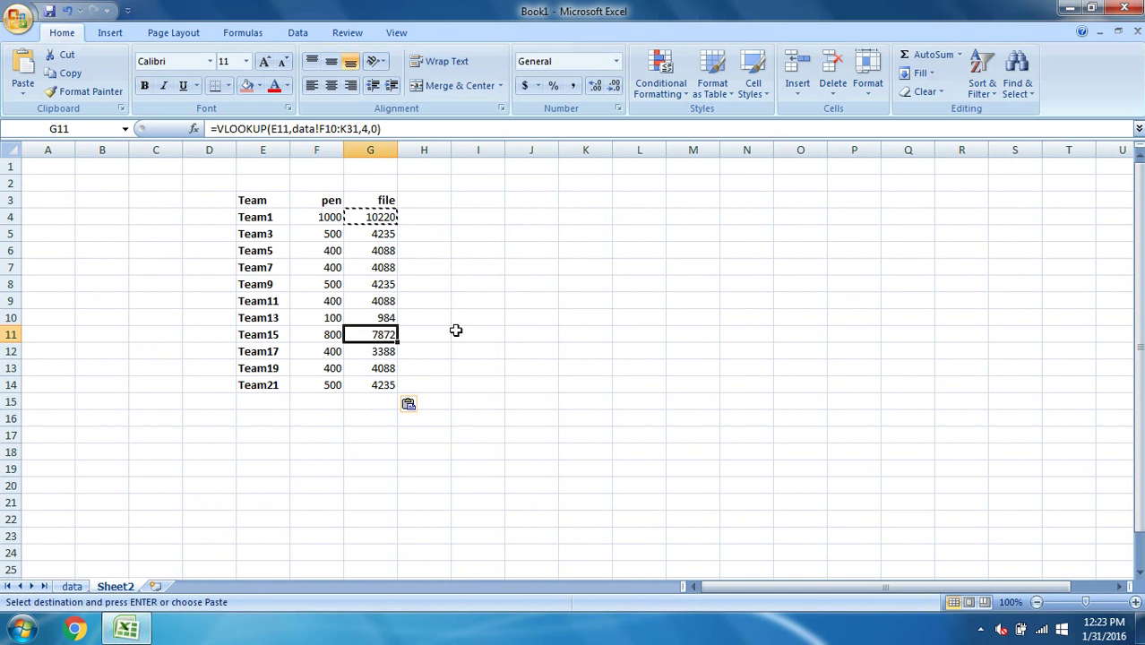